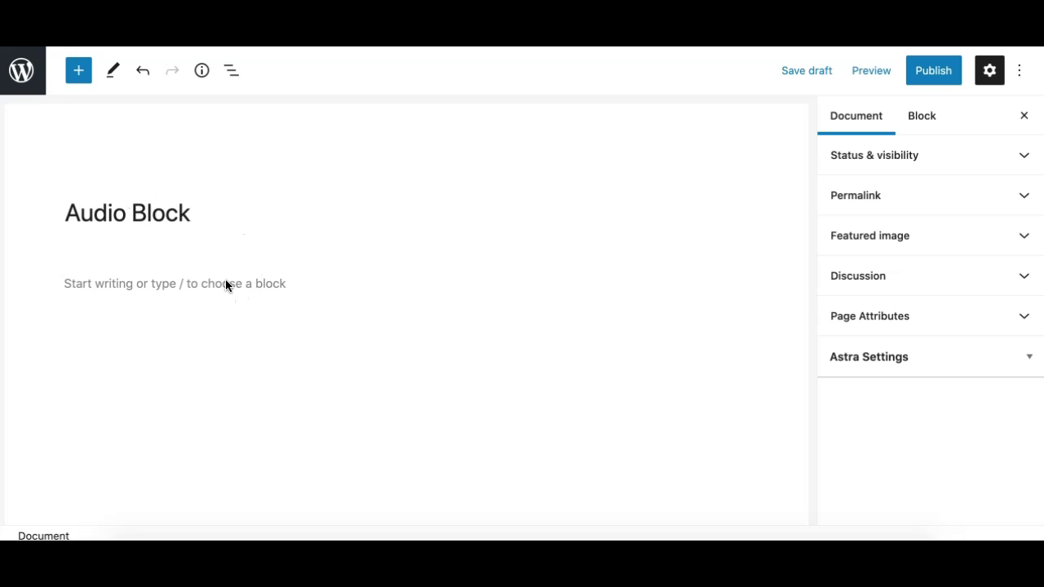
Search the block inserter for 'aud' and insert an Audio block under the title.
{"action": "left_click", "coordinate": [77, 73]}
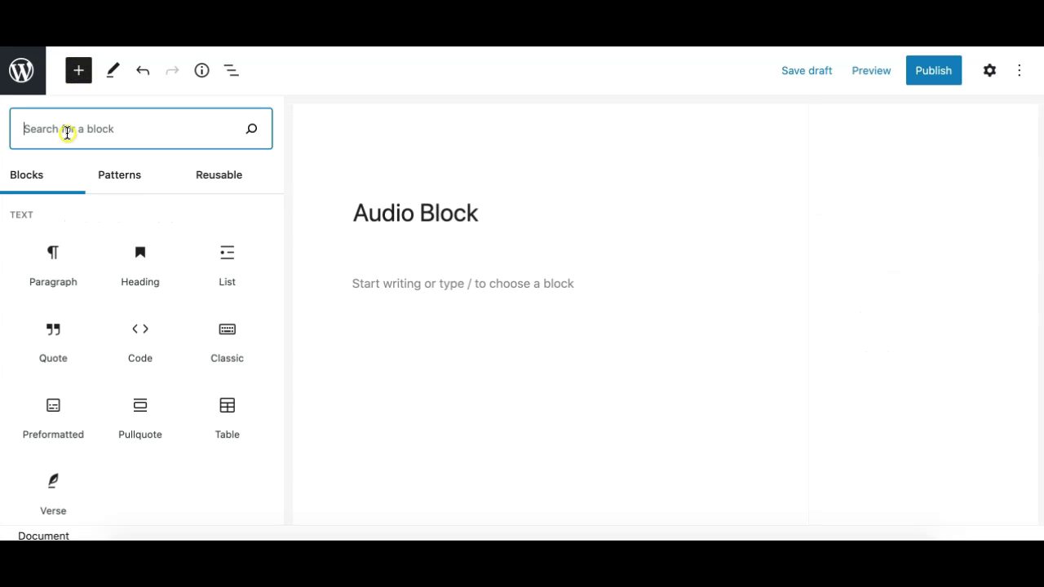
{"action": "left_click", "coordinate": [67, 133]}
{"action": "type", "text": "aud"}
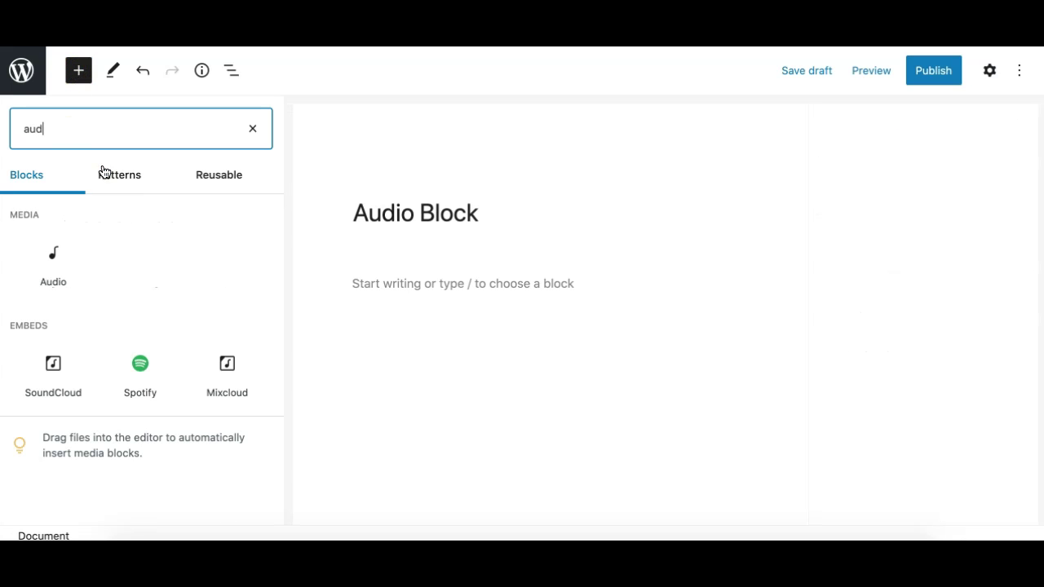
{"action": "left_click", "coordinate": [57, 278]}
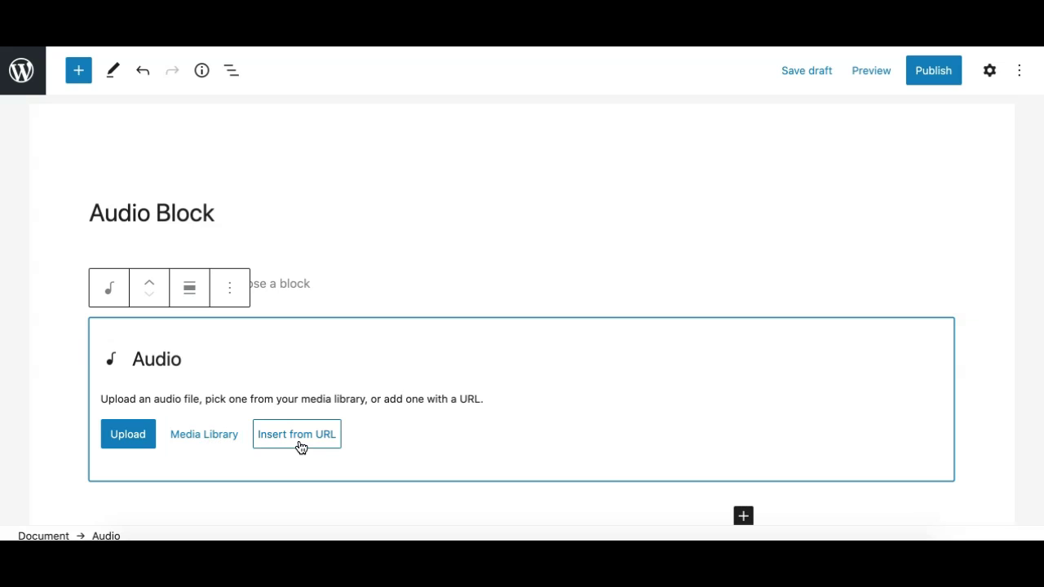
Load Record-Fuzz.mp3 from the media library into the Audio block and open its options menu.
{"action": "left_click", "coordinate": [199, 440]}
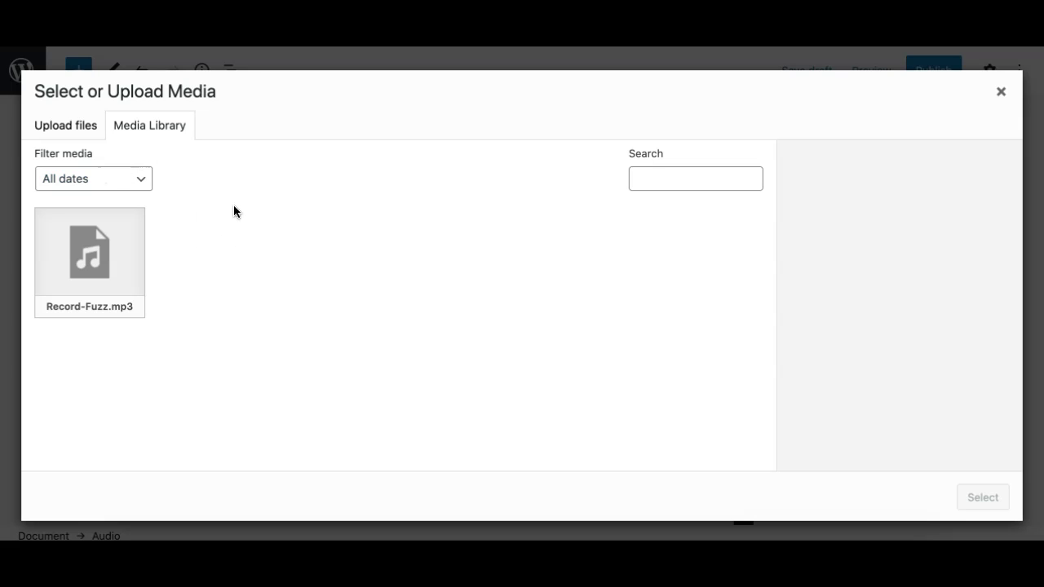
{"action": "left_click", "coordinate": [117, 282]}
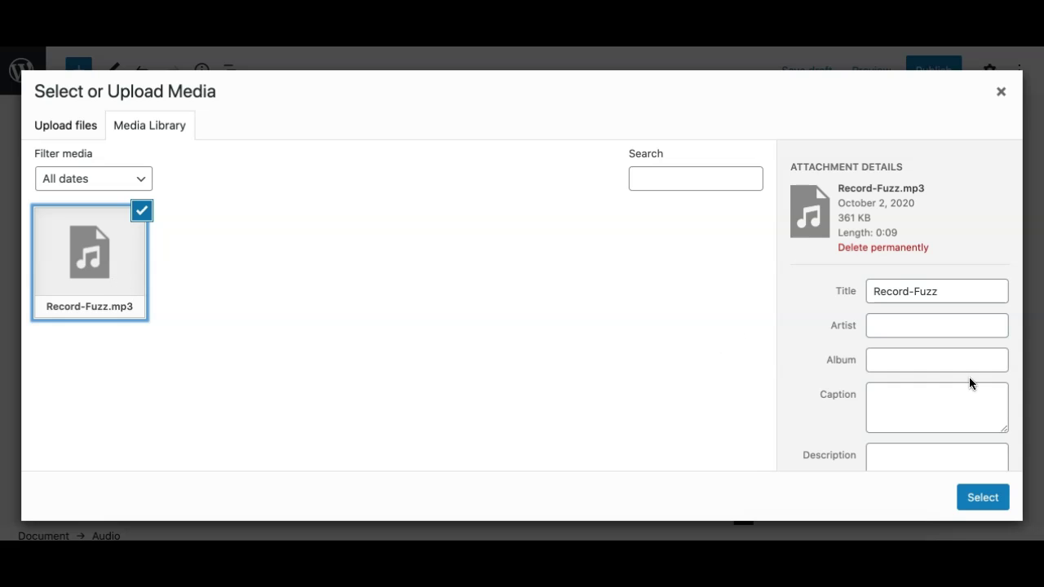
{"action": "left_click", "coordinate": [981, 497]}
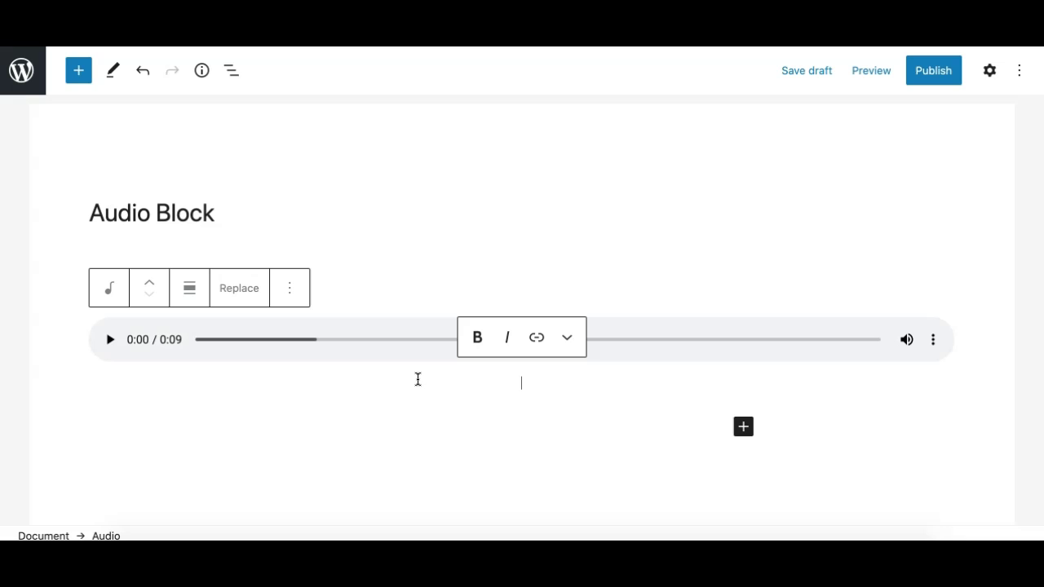
{"action": "left_click", "coordinate": [292, 282]}
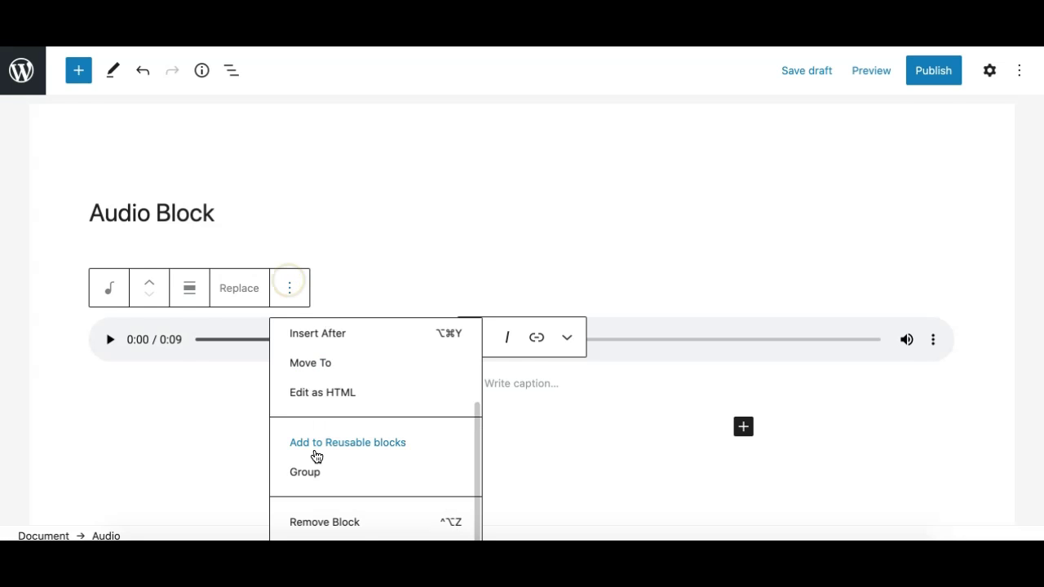
{"action": "left_click", "coordinate": [309, 524]}
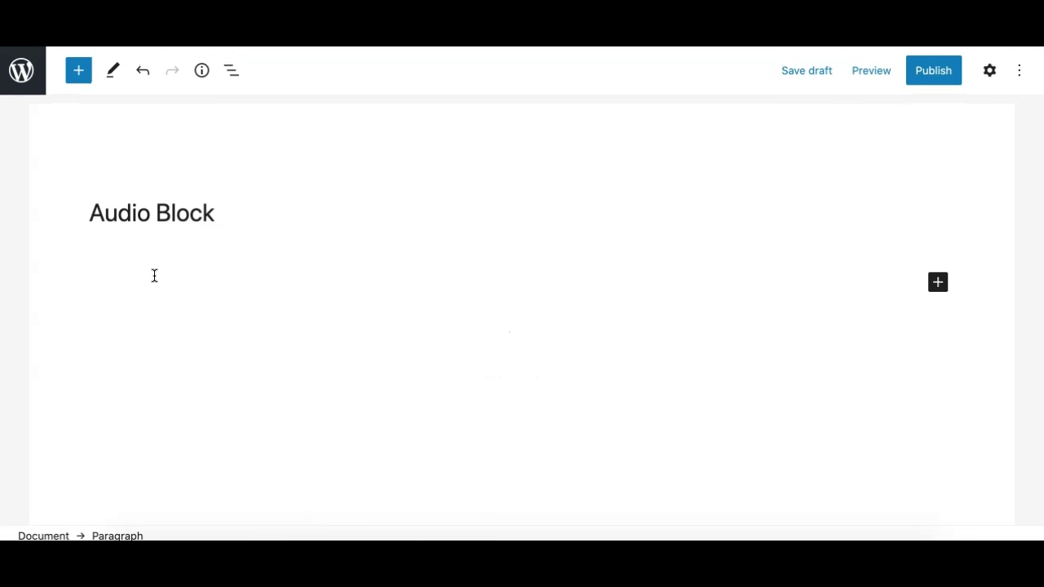
{"action": "left_click", "coordinate": [143, 283]}
{"action": "type", "text": "/"}
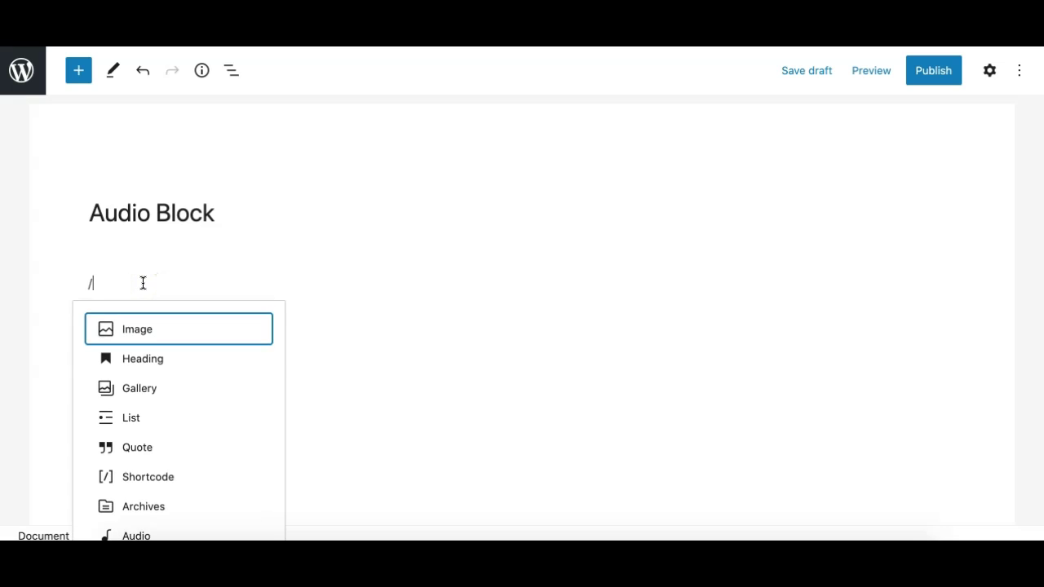
{"action": "type", "text": "aud"}
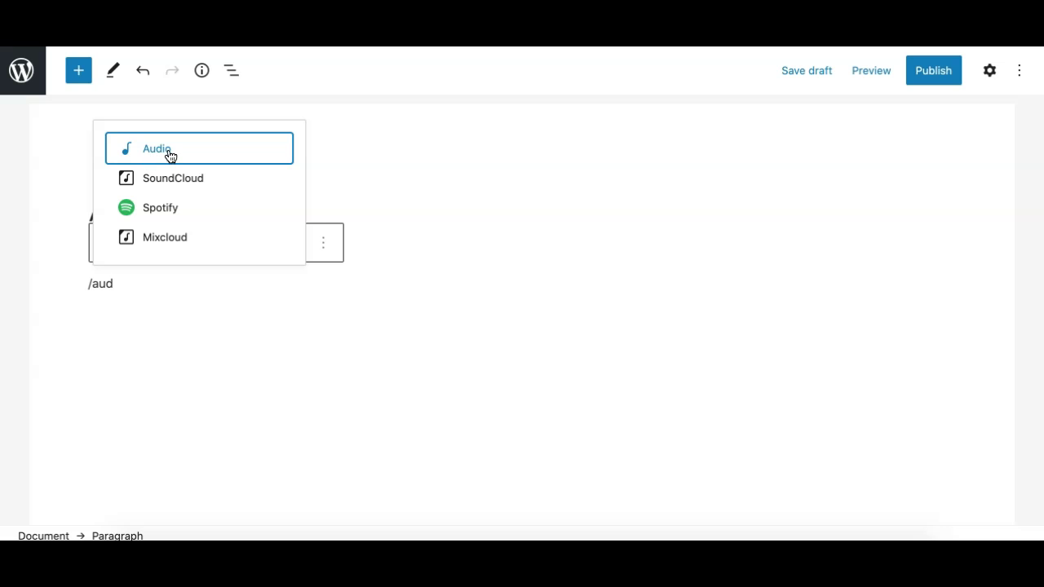
{"action": "left_click", "coordinate": [169, 156]}
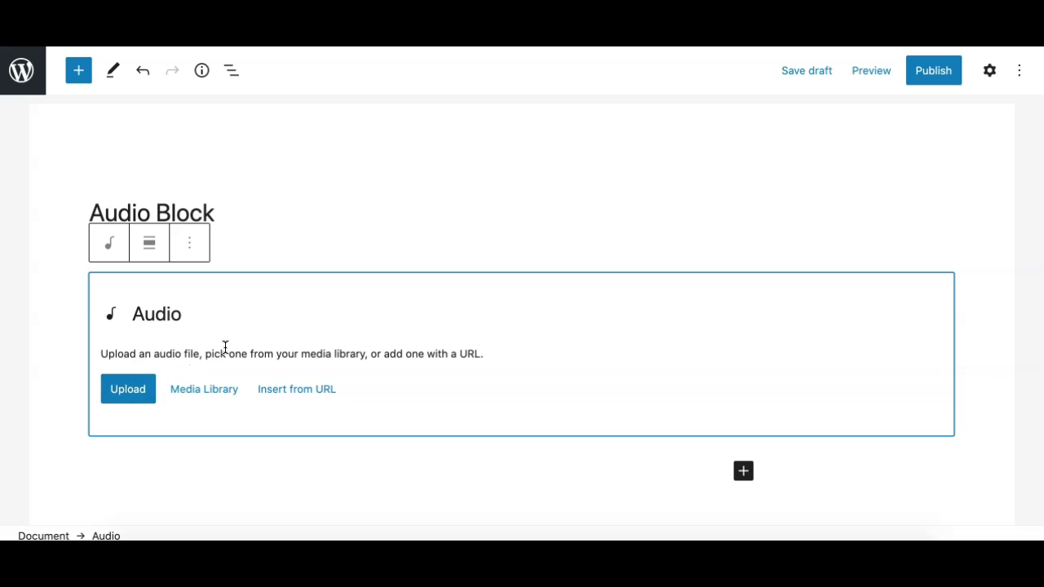
{"action": "left_click", "coordinate": [190, 244]}
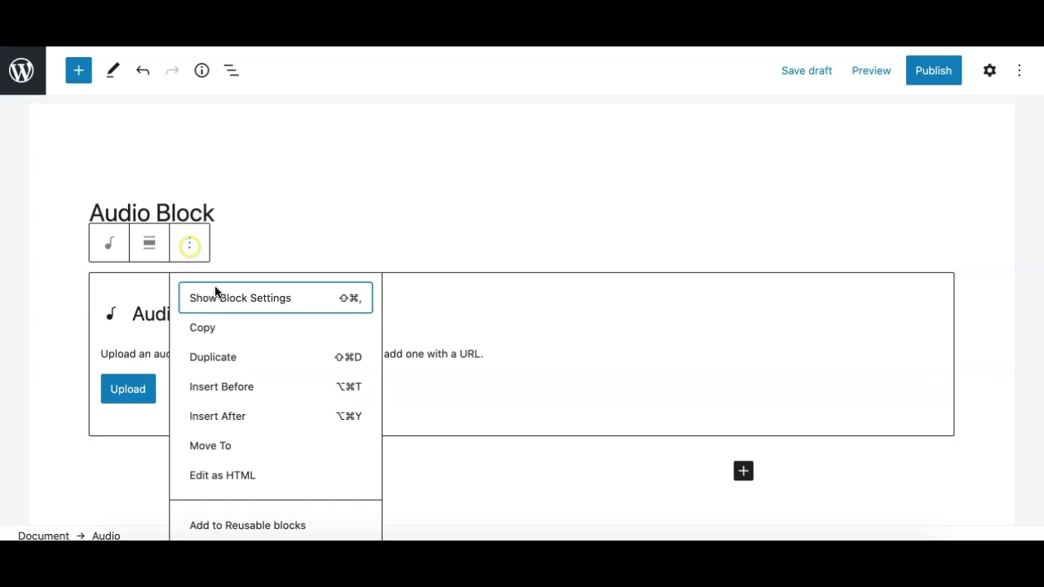
{"action": "scroll", "coordinate": [217, 454], "scroll_direction": "down", "scroll_amount": 2}
{"action": "left_click", "coordinate": [213, 523]}
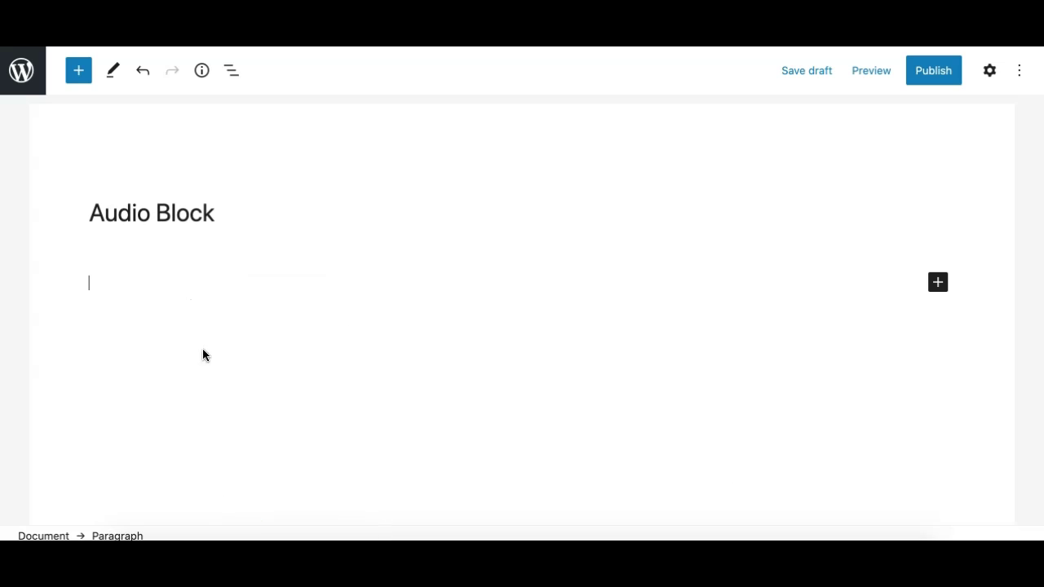
Drag Phone Ring.mp3 from Finder onto the empty paragraph to create an audio block.
{"action": "left_click", "coordinate": [164, 283]}
{"action": "left_click", "coordinate": [139, 536]}
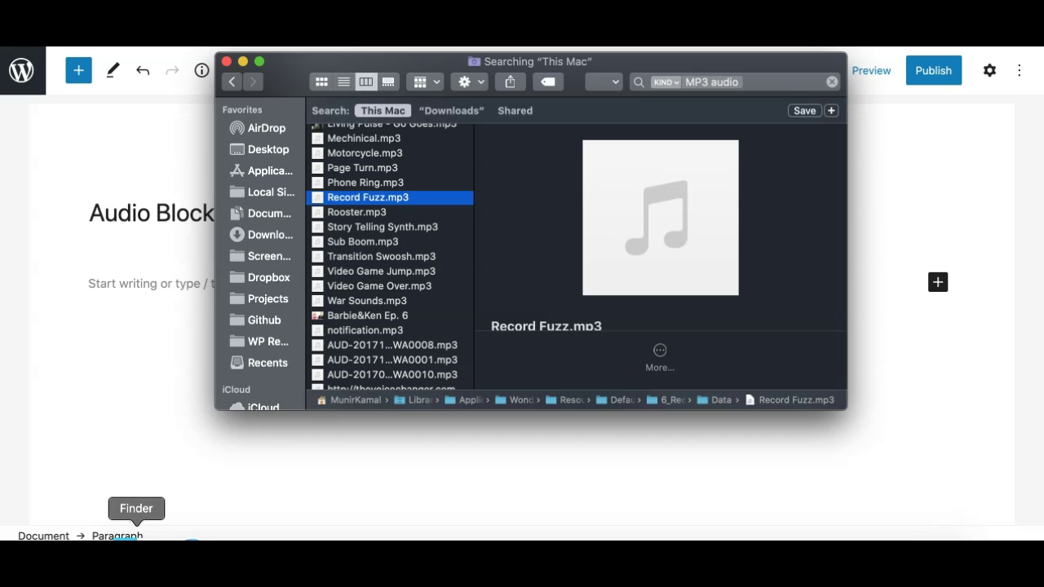
{"action": "left_click", "coordinate": [364, 182], "text": "super"}
{"action": "left_click_drag", "start_coordinate": [364, 186], "coordinate": [179, 275]}
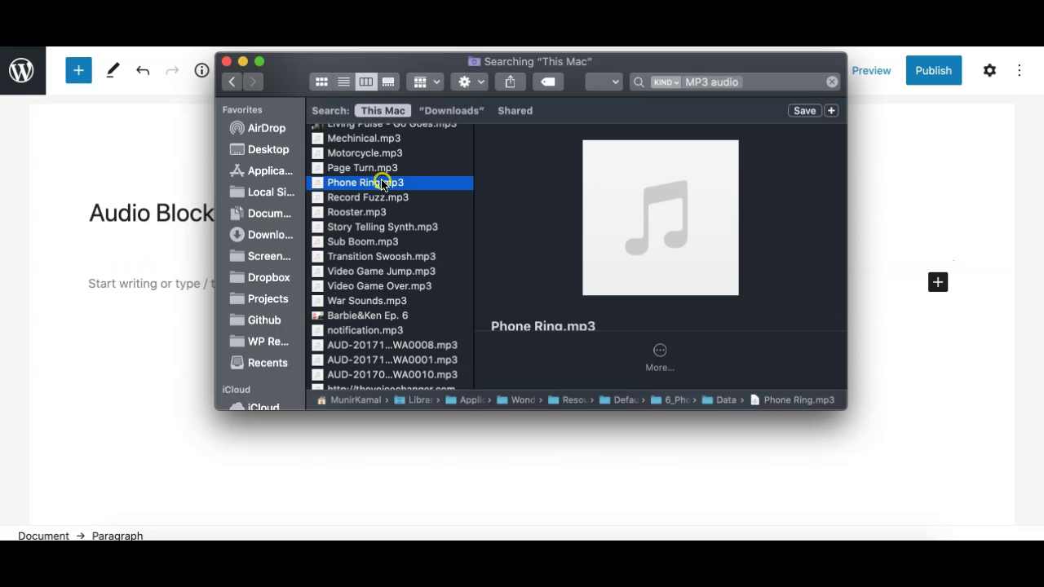
{"action": "left_click_drag", "start_coordinate": [381, 186], "coordinate": [204, 293]}
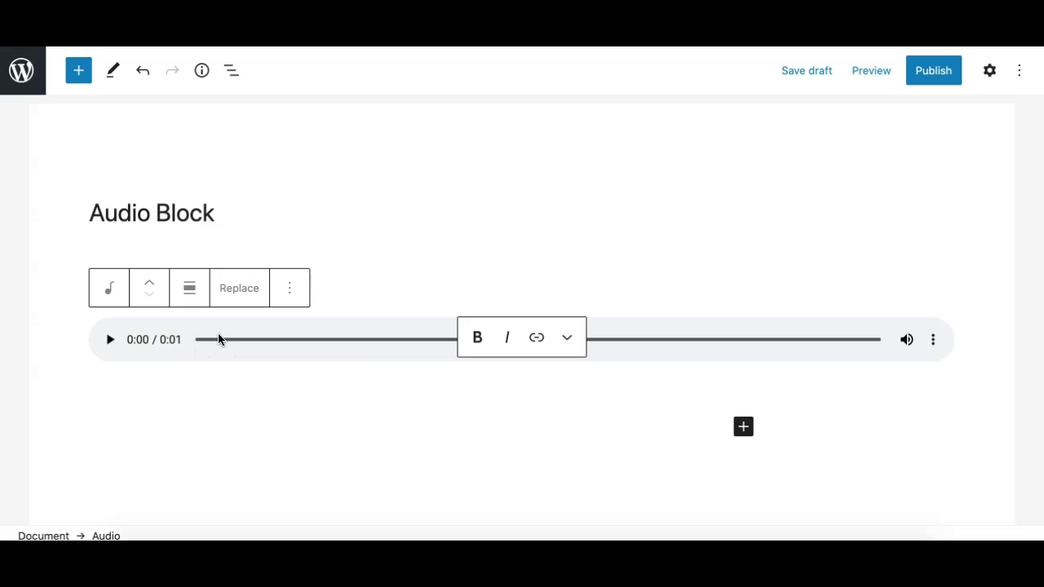
Open the Settings sidebar and select the Phone Ring.mp3 audio block to show its options.
{"action": "left_click", "coordinate": [991, 72]}
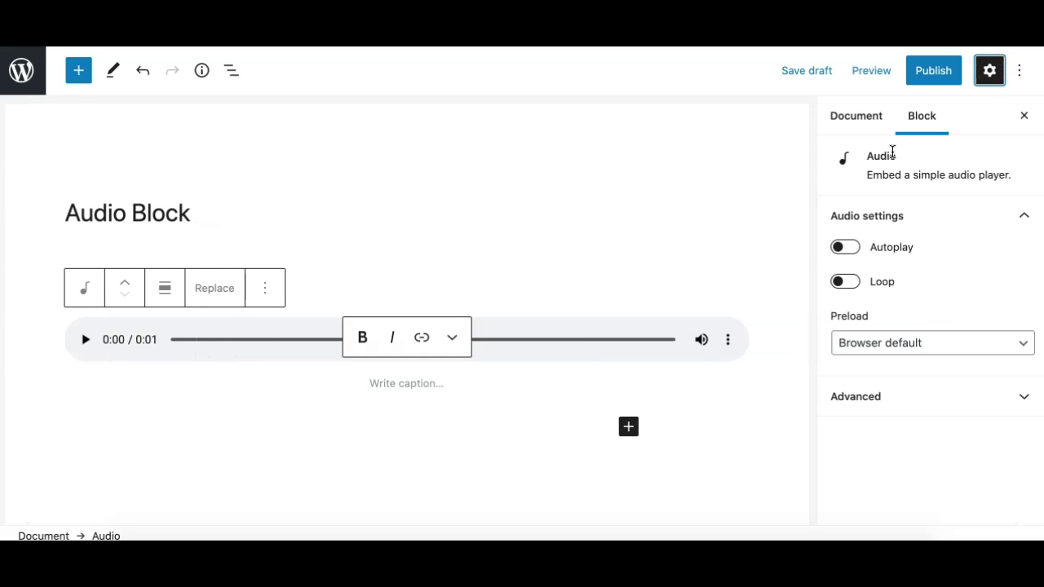
{"action": "left_click", "coordinate": [402, 384]}
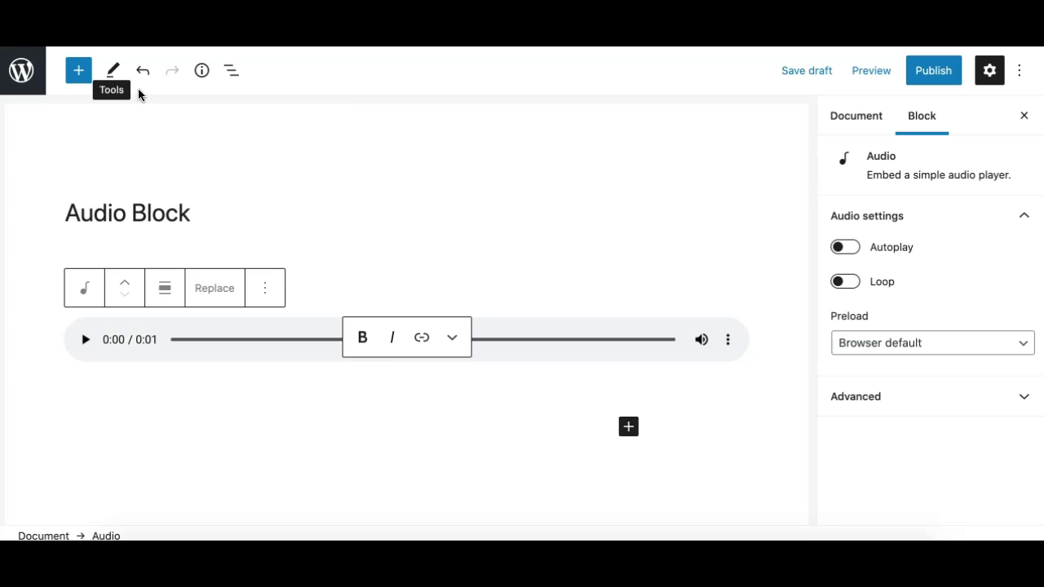
{"action": "left_click", "coordinate": [253, 356]}
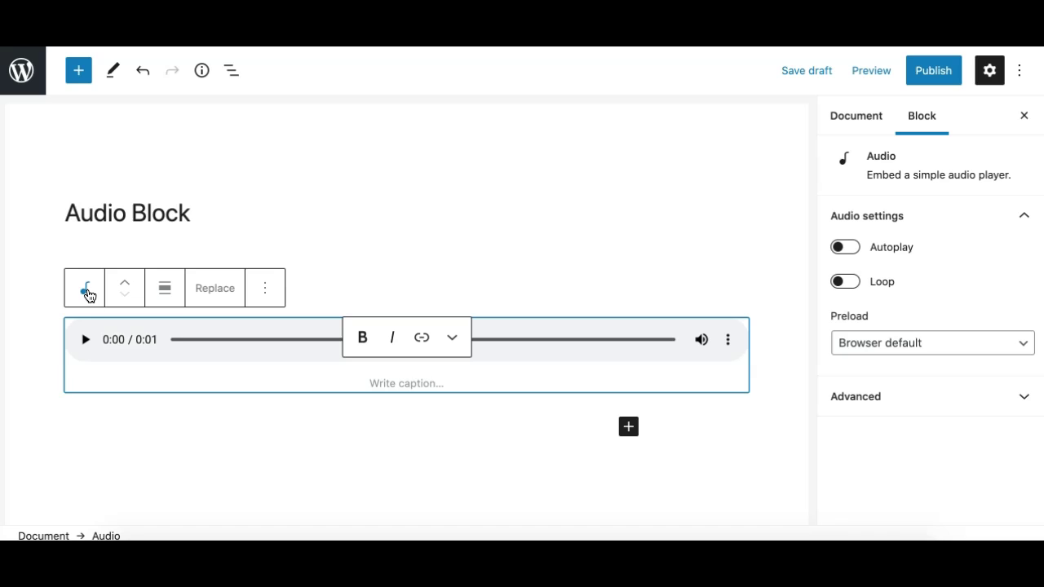
Transform the audio block into a File block and set its link text to 'sdsad'.
{"action": "left_click", "coordinate": [87, 292]}
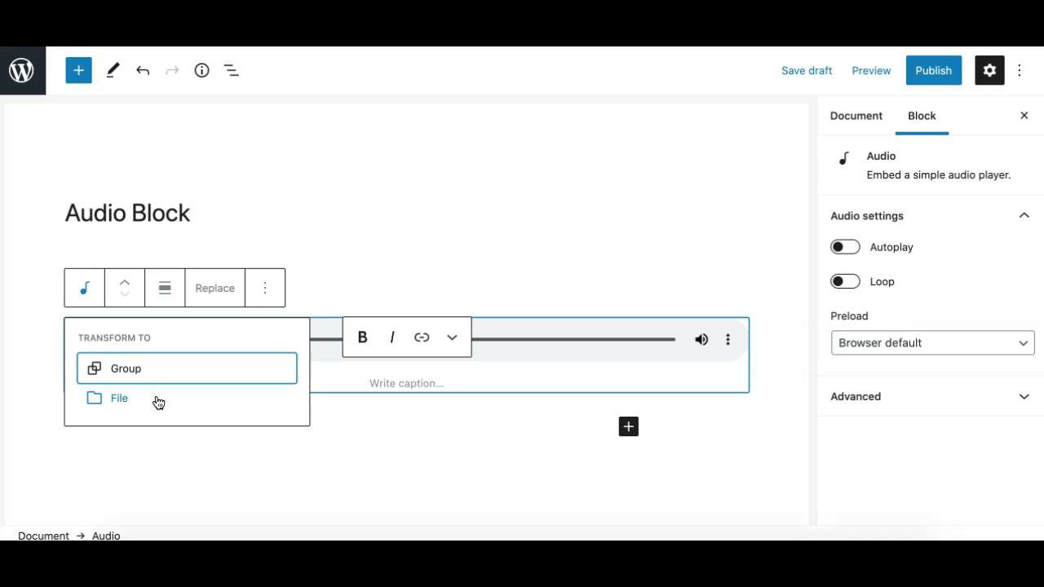
{"action": "left_click", "coordinate": [119, 398]}
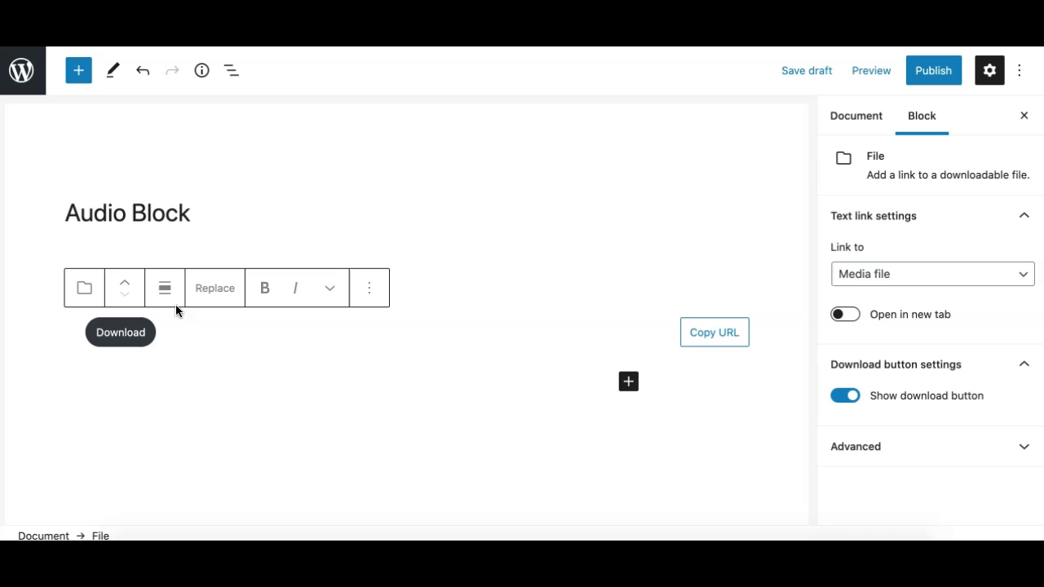
{"action": "left_click", "coordinate": [71, 338]}
{"action": "type", "text": "sdsad"}
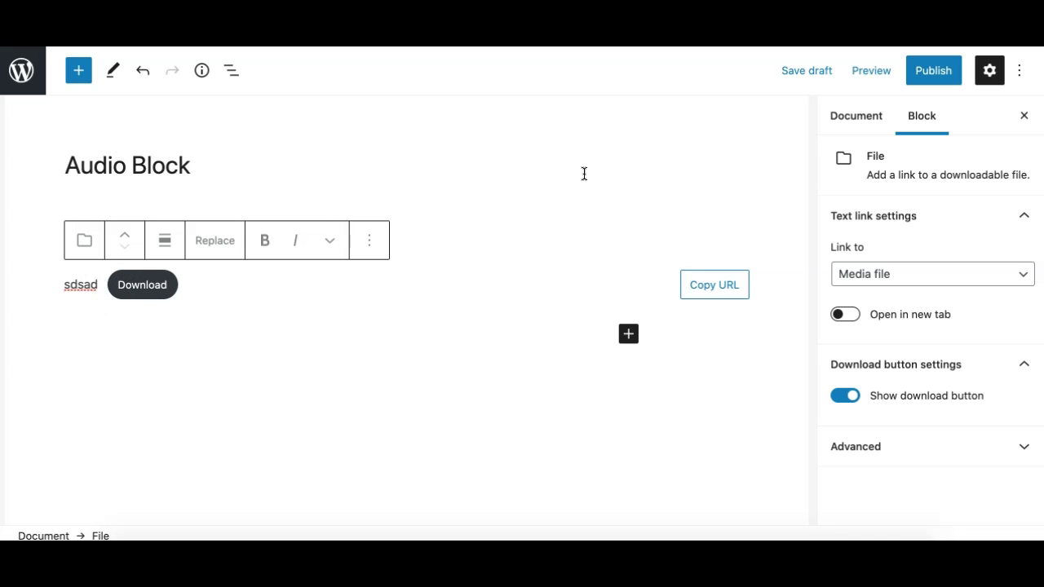
Convert the File block back into an Audio block.
{"action": "left_click", "coordinate": [238, 296]}
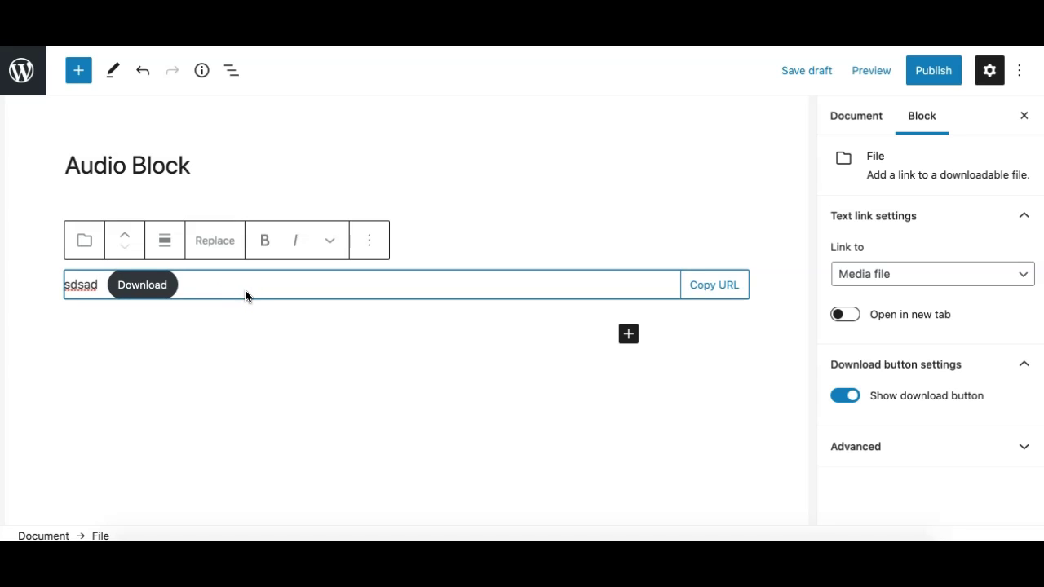
{"action": "left_click", "coordinate": [86, 245]}
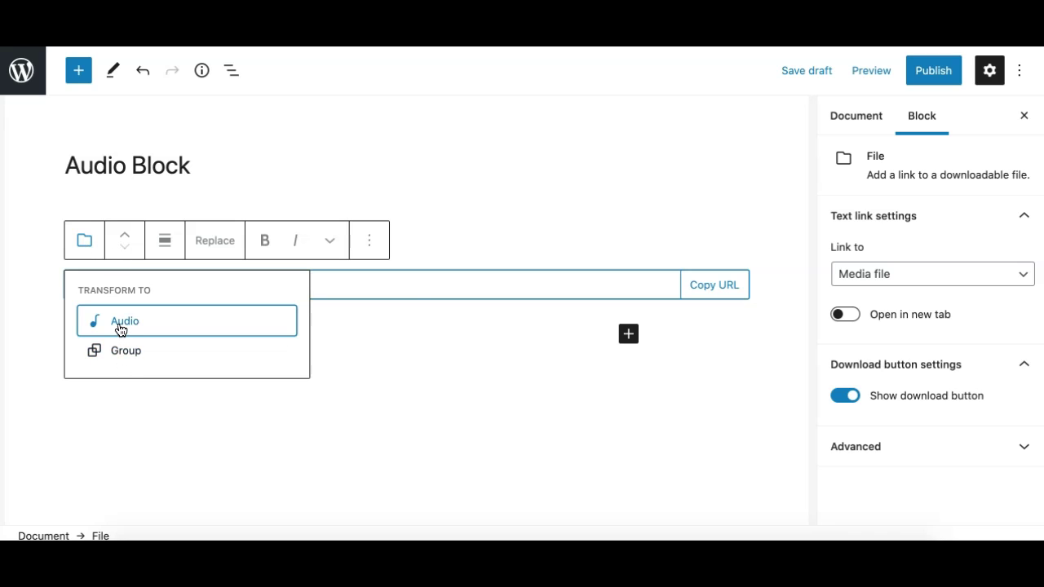
{"action": "left_click", "coordinate": [120, 325]}
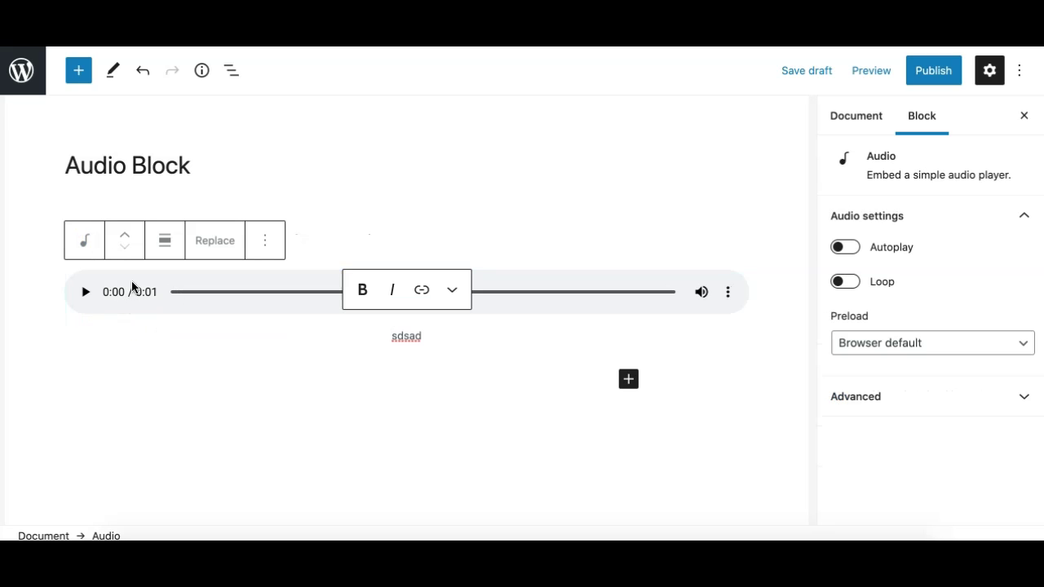
Type placeholder paragraphs 'dsajdvaj dbaskj dbkas bdkjsad', 'bdjksandlksandl' and 'adjhvasjdbaskjdb'.
{"action": "left_click", "coordinate": [280, 198]}
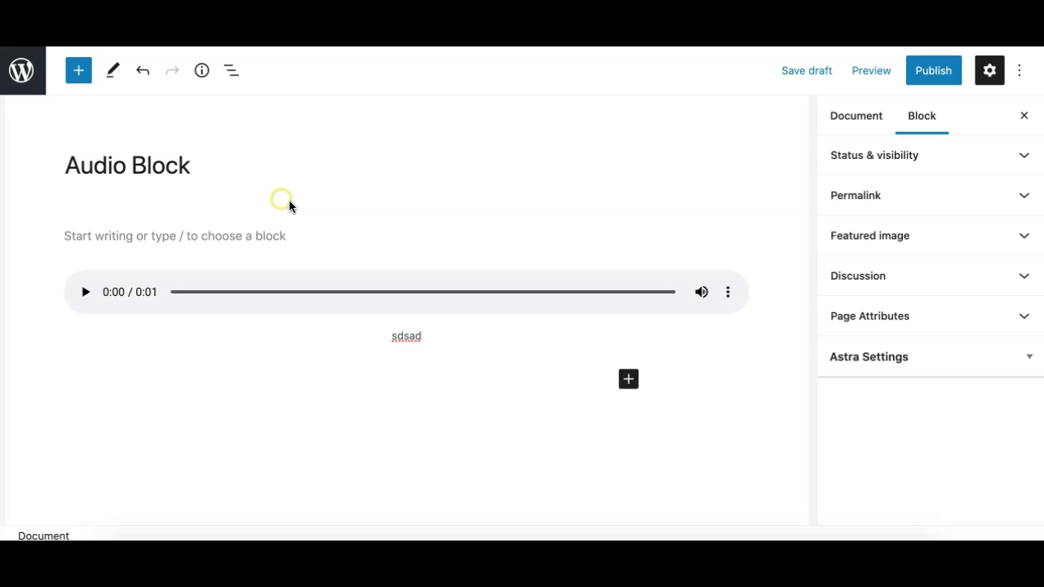
{"action": "left_click", "coordinate": [303, 240]}
{"action": "type", "text": "dsajdvaj dbaskj dbkas bdkjsad"}
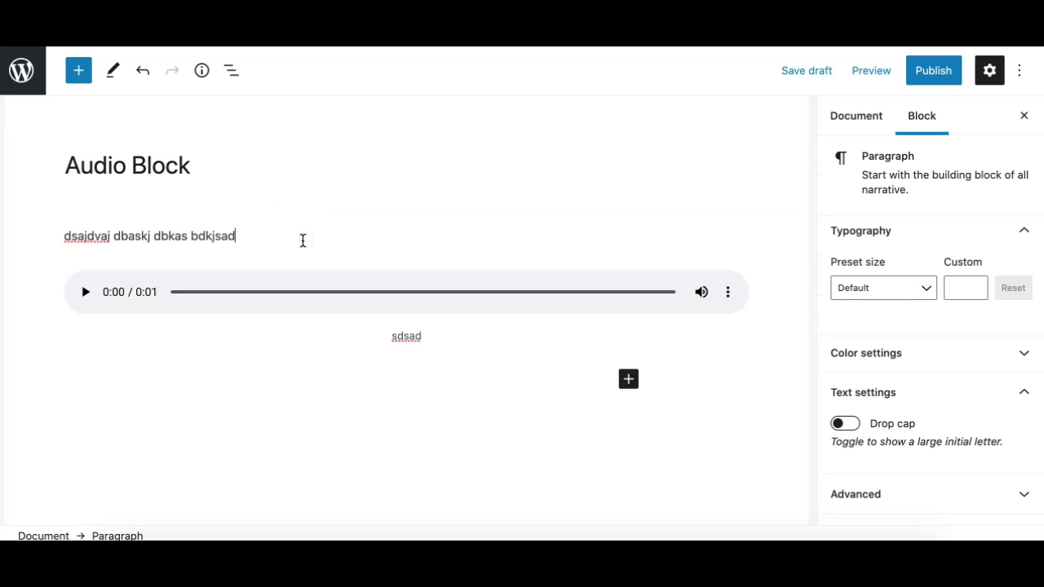
{"action": "key", "text": "Return"}
{"action": "key", "text": "Return"}
{"action": "type", "text": "bdjksandlksandl"}
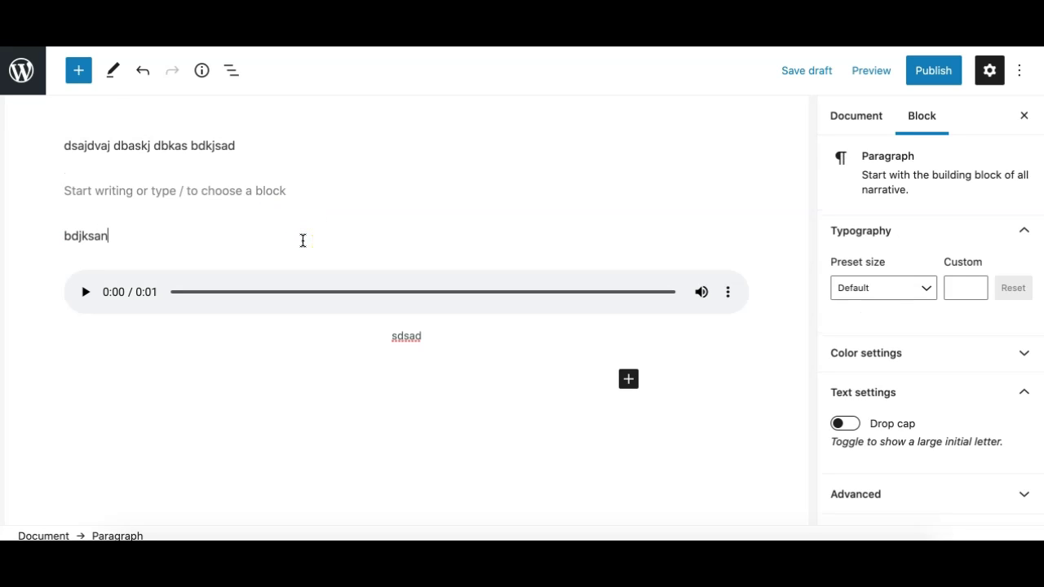
{"action": "left_click", "coordinate": [491, 189]}
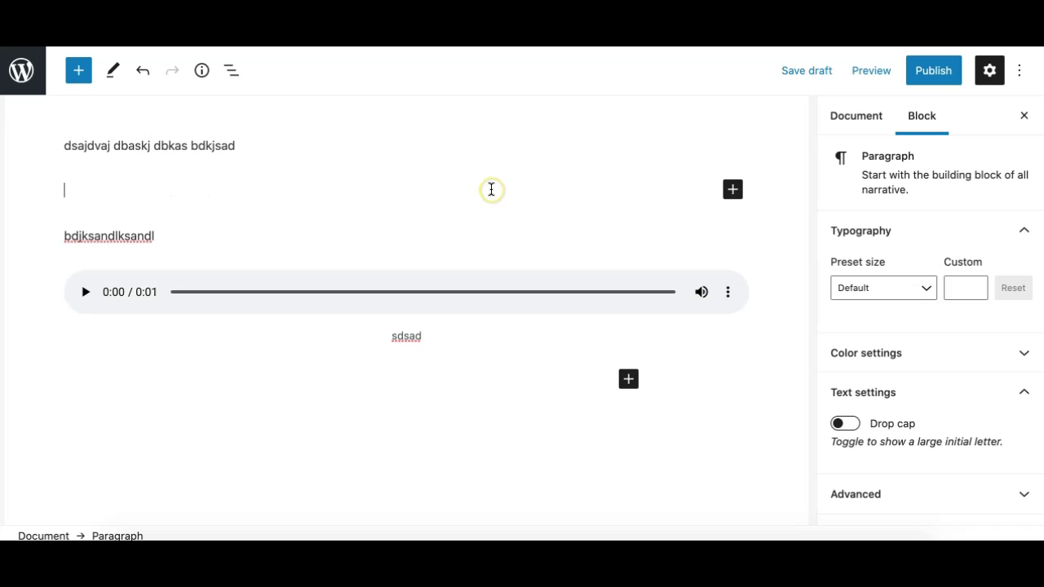
{"action": "type", "text": "adjhvasjdbaskjdb"}
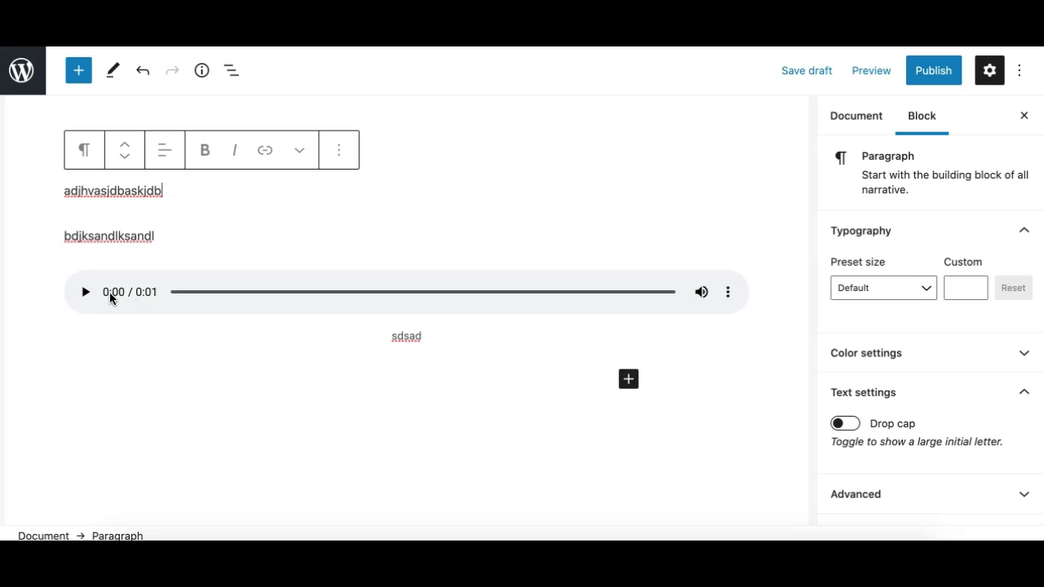
Move the audio player with the mover arrows and drag handle to sit directly below the title.
{"action": "left_click", "coordinate": [110, 297]}
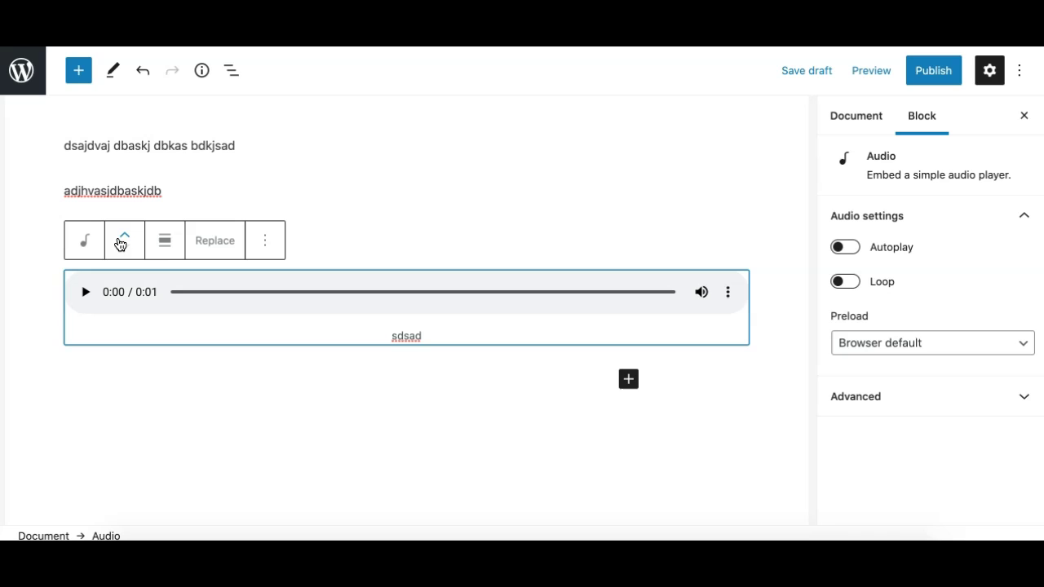
{"action": "left_click", "coordinate": [127, 236]}
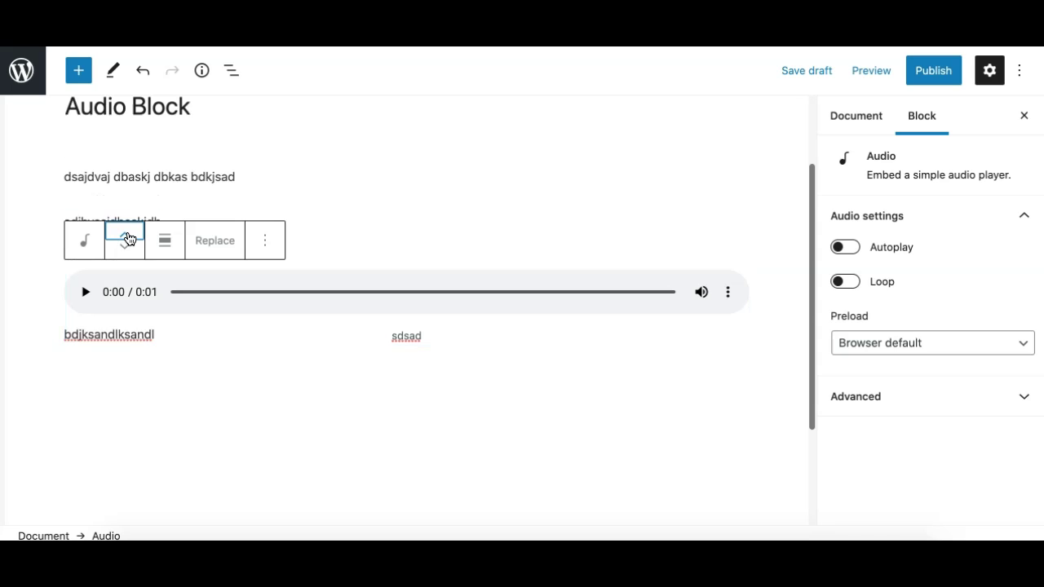
{"action": "left_click", "coordinate": [126, 237]}
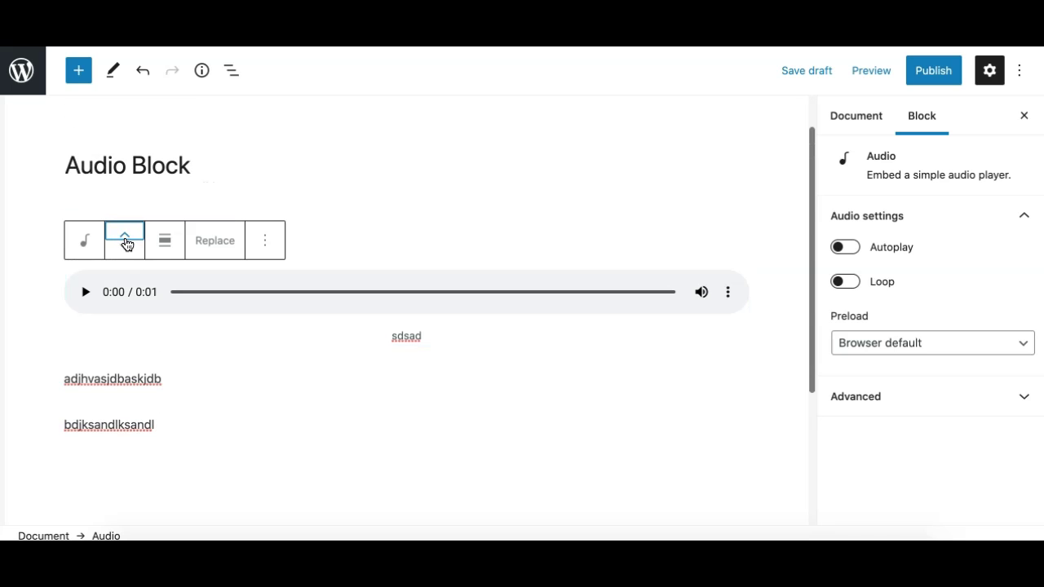
{"action": "left_click", "coordinate": [126, 248]}
{"action": "left_click", "coordinate": [127, 250]}
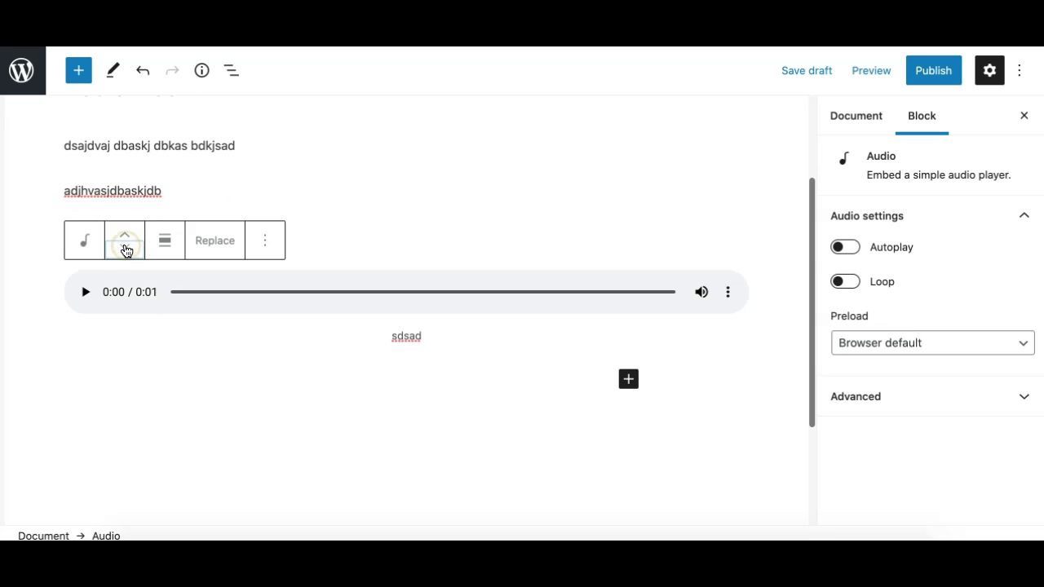
{"action": "left_click_drag", "start_coordinate": [126, 249], "coordinate": [159, 242]}
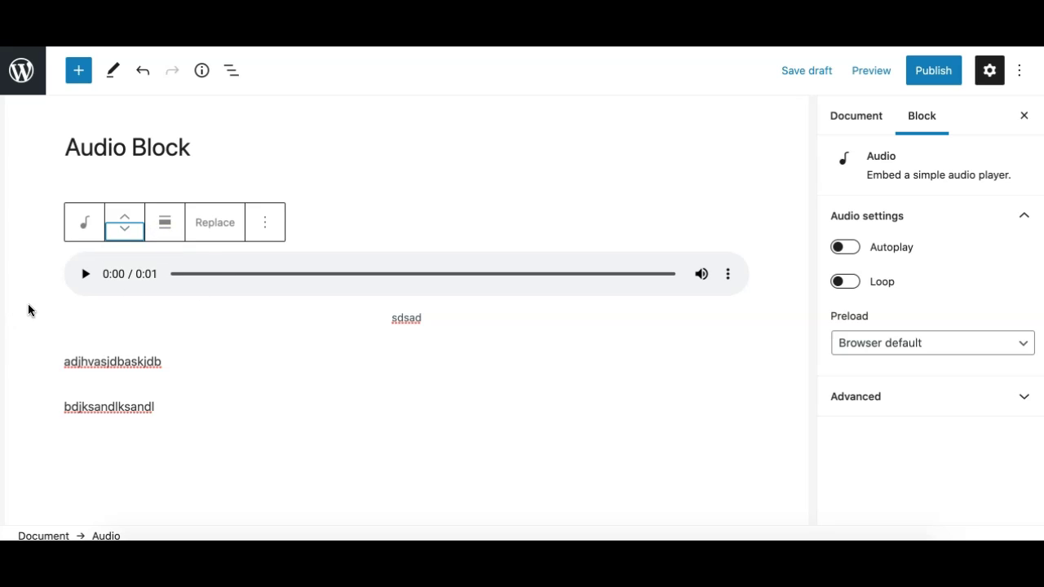
{"action": "left_click", "coordinate": [162, 231]}
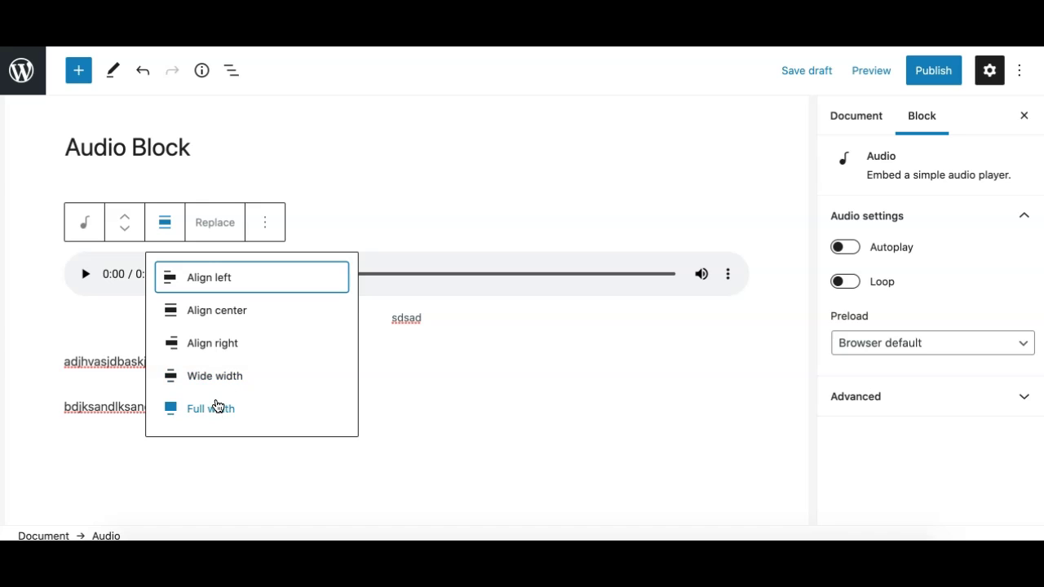
Dismiss the Change alignment dropdown, leaving the audio player's alignment as it was.
{"action": "left_click", "coordinate": [166, 231]}
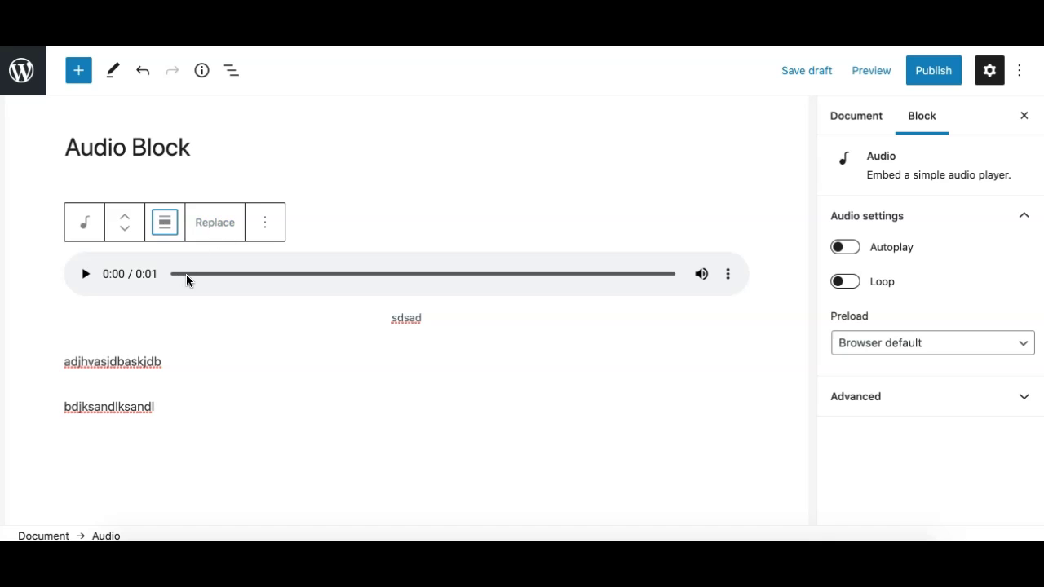
Replace the 0:01 track with Record-Fuzz.mp3 from the media library and close the Replace popover.
{"action": "left_click", "coordinate": [216, 226]}
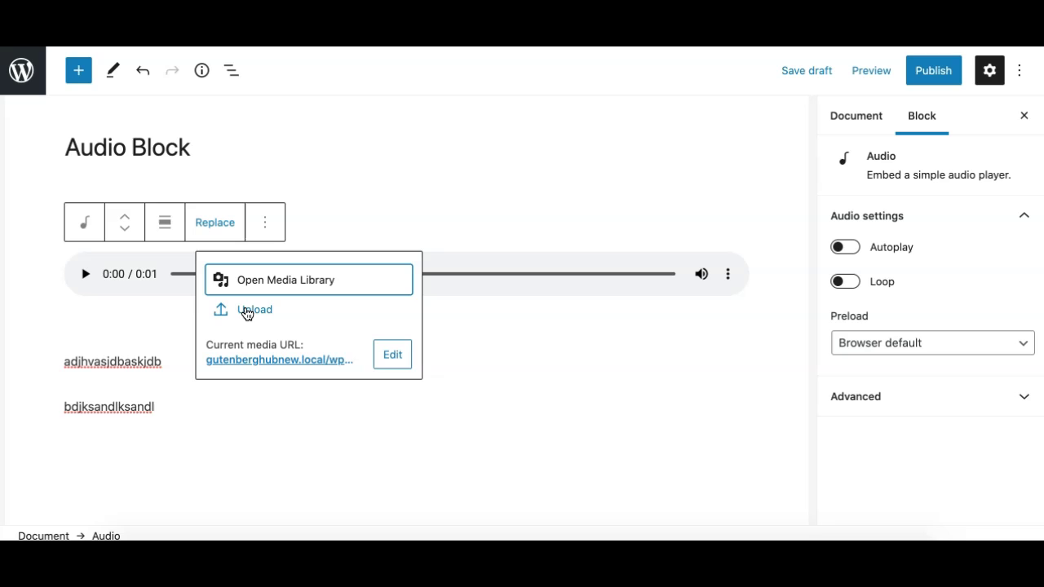
{"action": "left_click", "coordinate": [292, 287]}
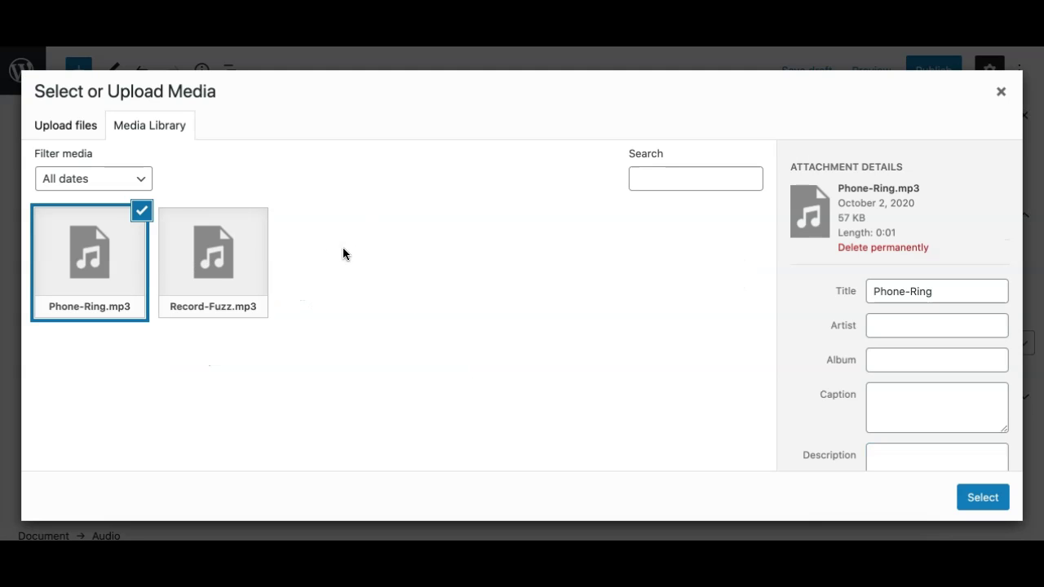
{"action": "left_click", "coordinate": [227, 261]}
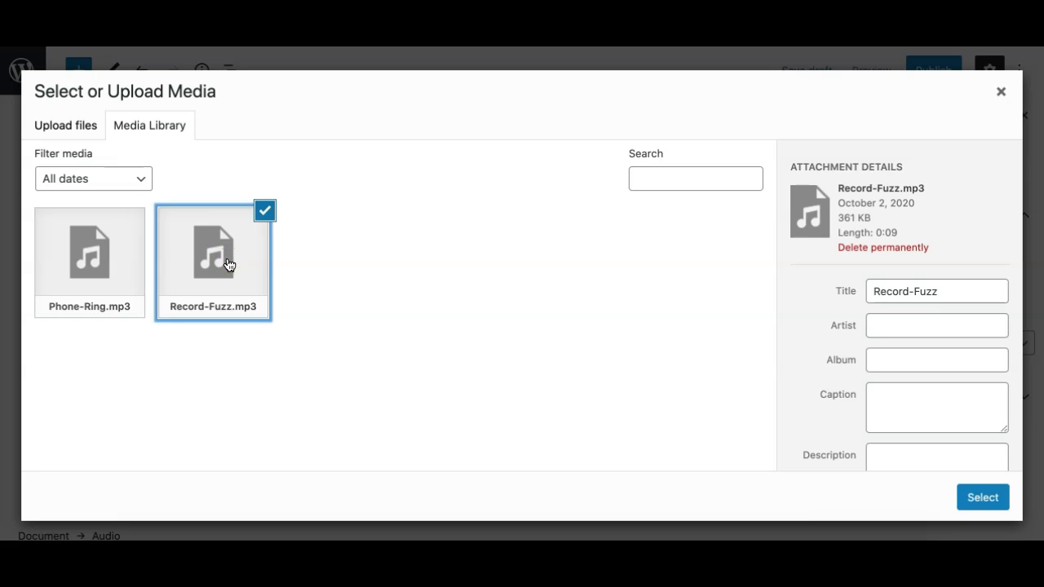
{"action": "left_click", "coordinate": [985, 498]}
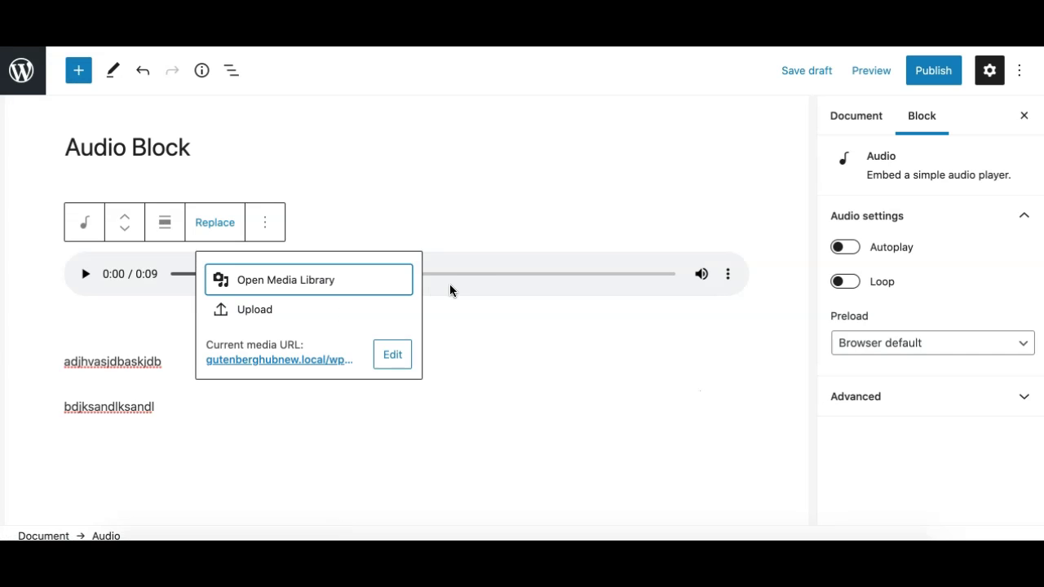
{"action": "left_click", "coordinate": [478, 293]}
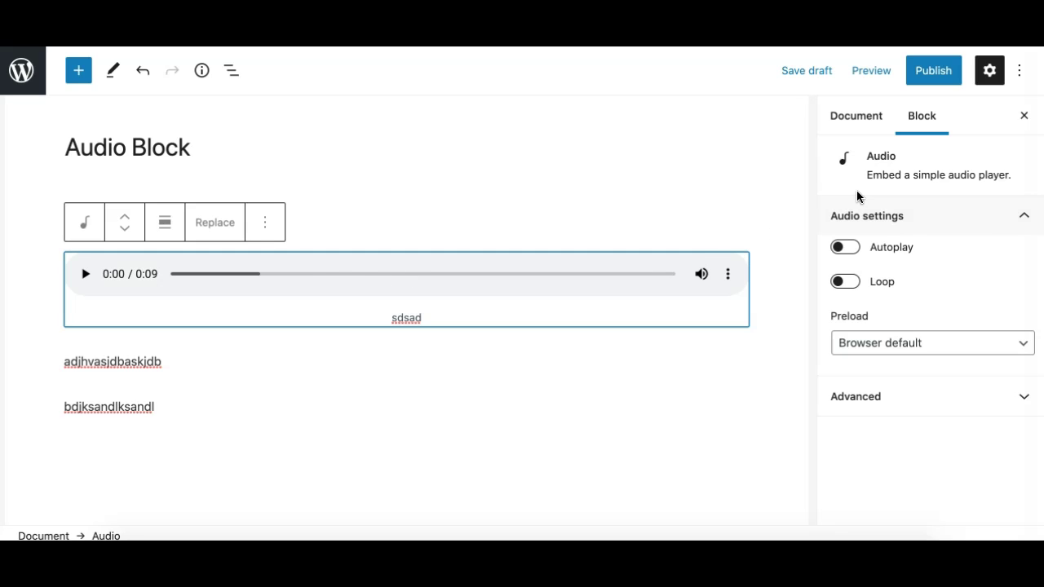
{"action": "left_click", "coordinate": [897, 218]}
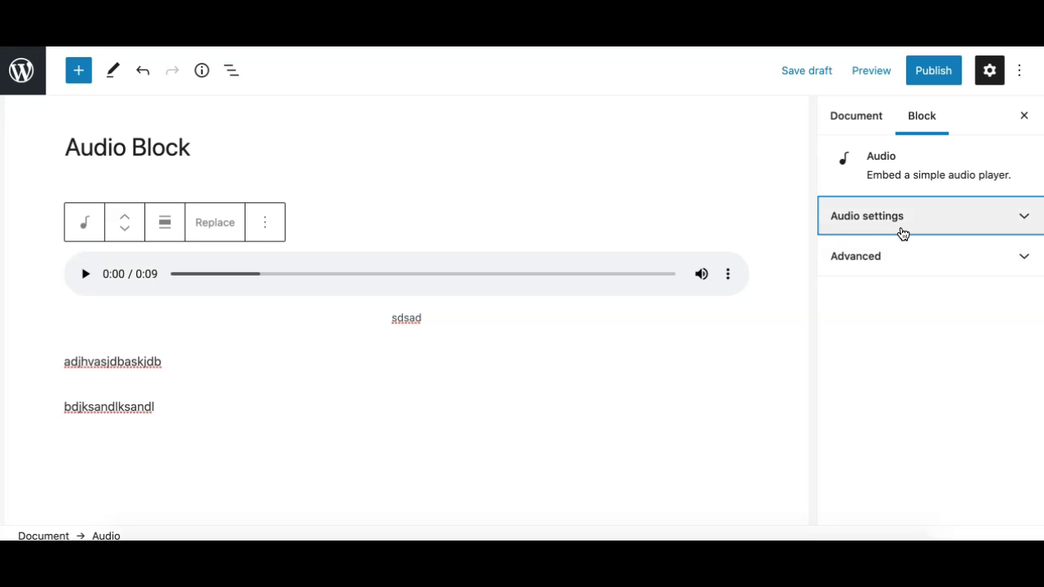
{"action": "left_click", "coordinate": [915, 264]}
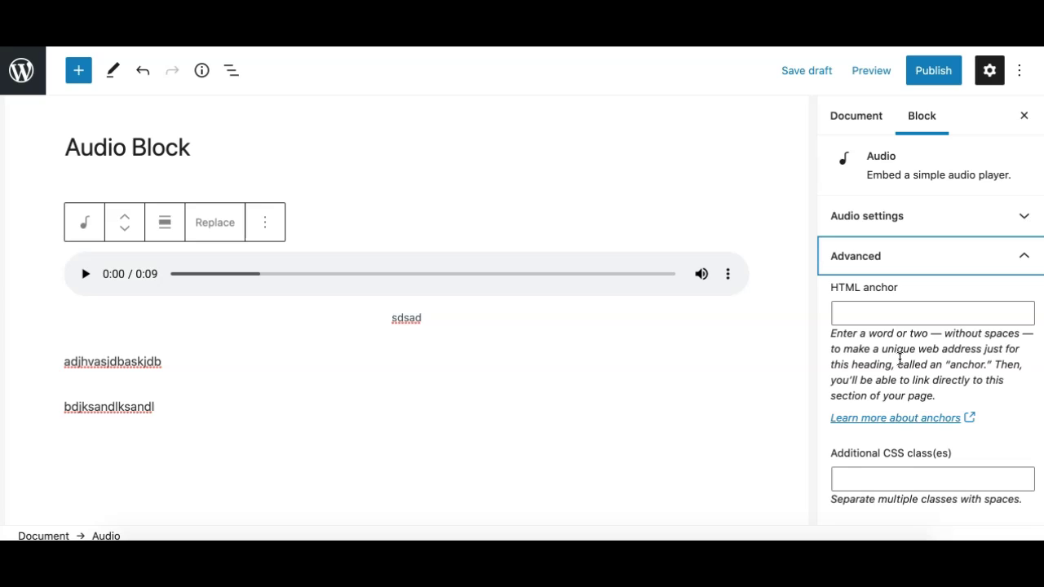
{"action": "scroll", "coordinate": [897, 357], "scroll_direction": "down", "scroll_amount": 1}
{"action": "left_click", "coordinate": [863, 474]}
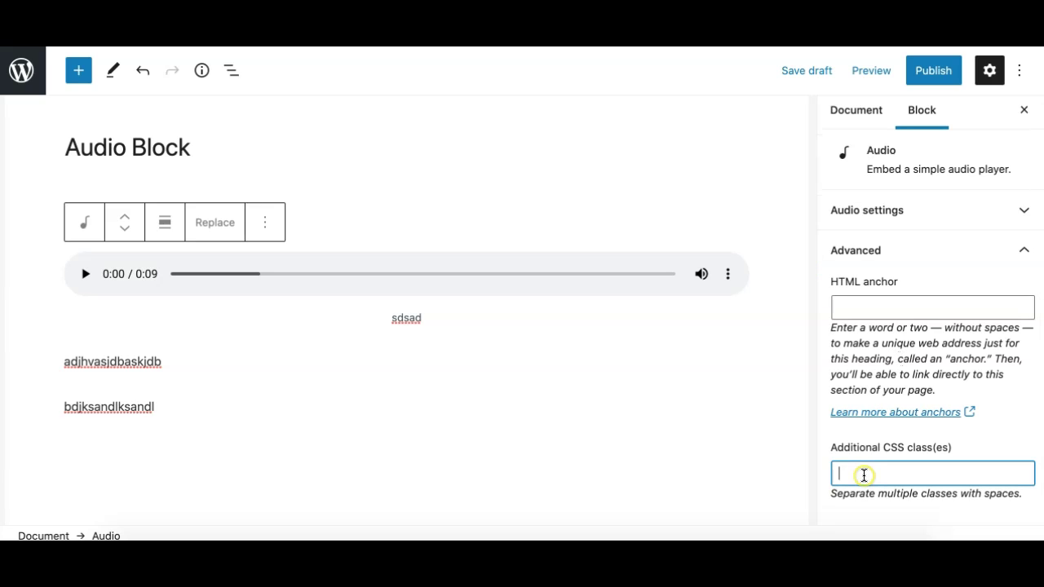
{"action": "left_click", "coordinate": [872, 306]}
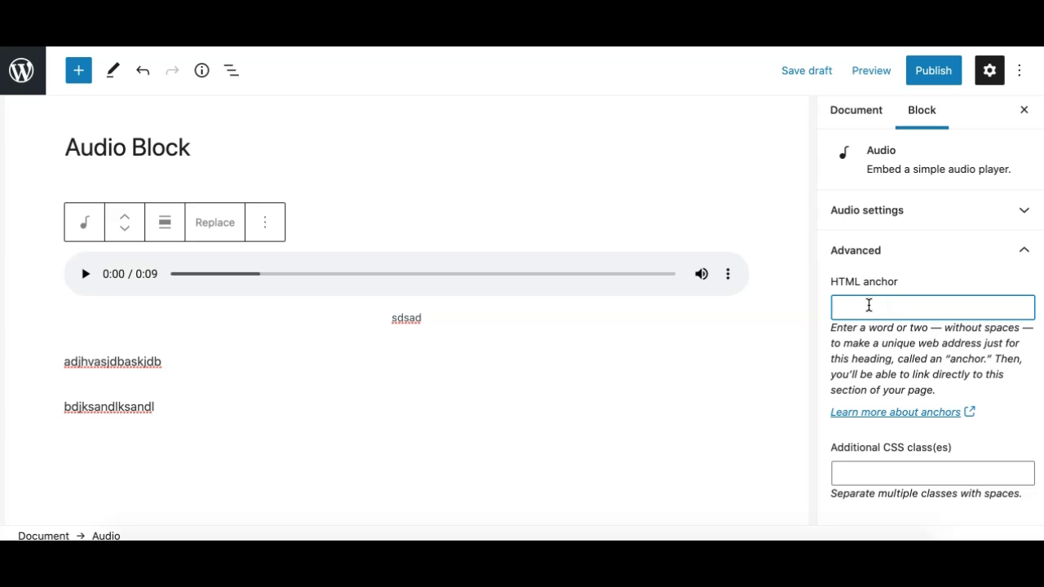
{"action": "left_click", "coordinate": [901, 256]}
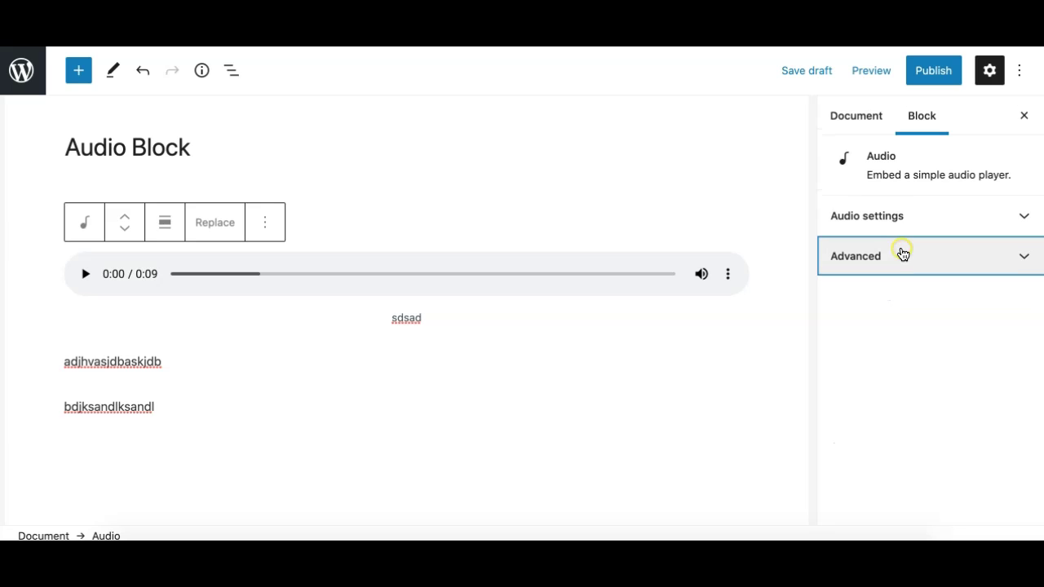
{"action": "left_click", "coordinate": [899, 231]}
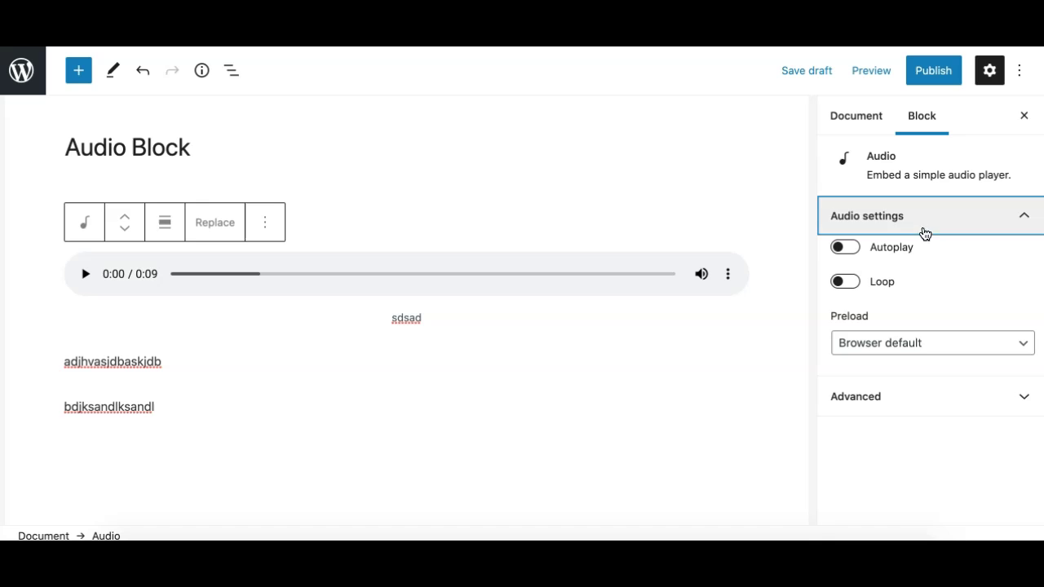
Toggle Autoplay and Loop on and back off, then open the Preload dropdown.
{"action": "left_click", "coordinate": [850, 249]}
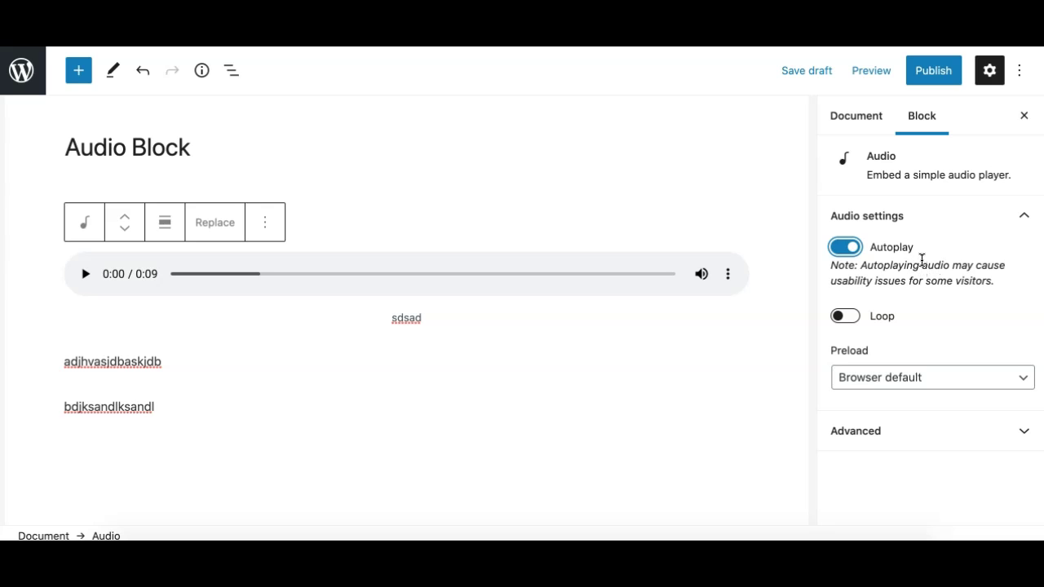
{"action": "left_click", "coordinate": [849, 248]}
{"action": "left_click", "coordinate": [844, 283]}
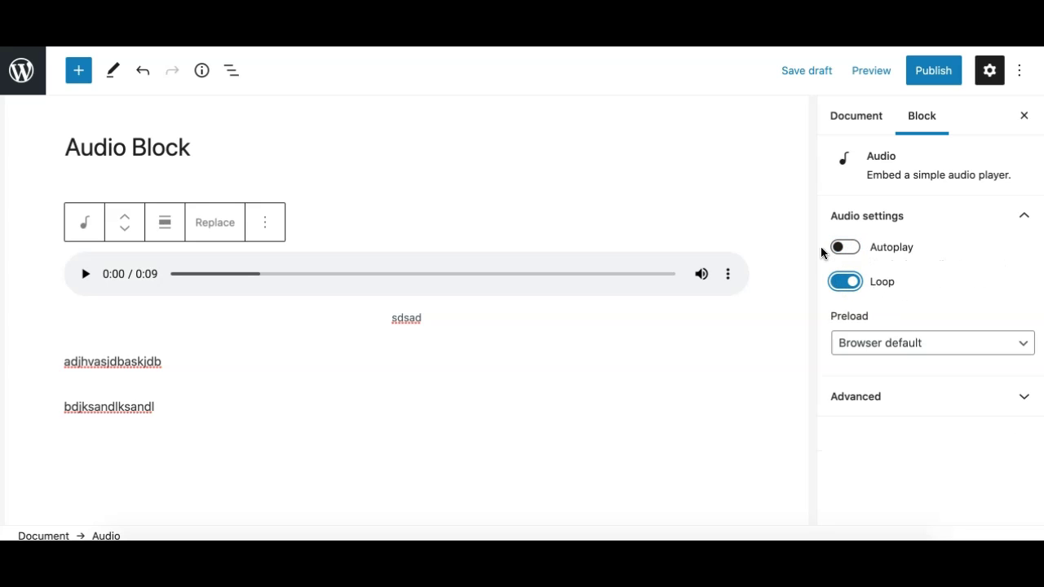
{"action": "left_click", "coordinate": [853, 285]}
{"action": "left_click", "coordinate": [928, 352]}
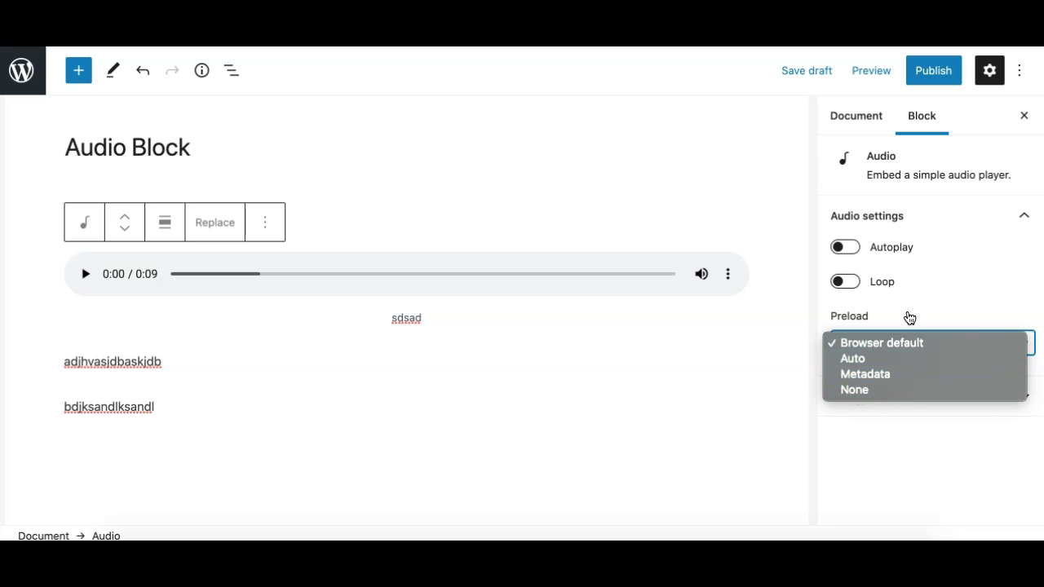
Close, reopen and dismiss the Preload dropdown, keeping Browser default selected.
{"action": "left_click", "coordinate": [862, 314]}
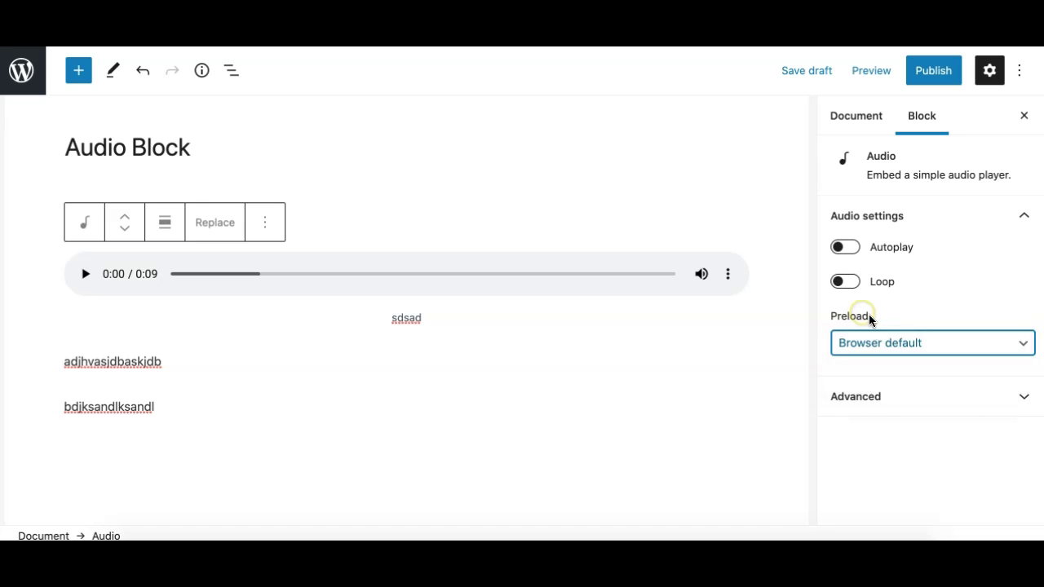
{"action": "left_click", "coordinate": [859, 341]}
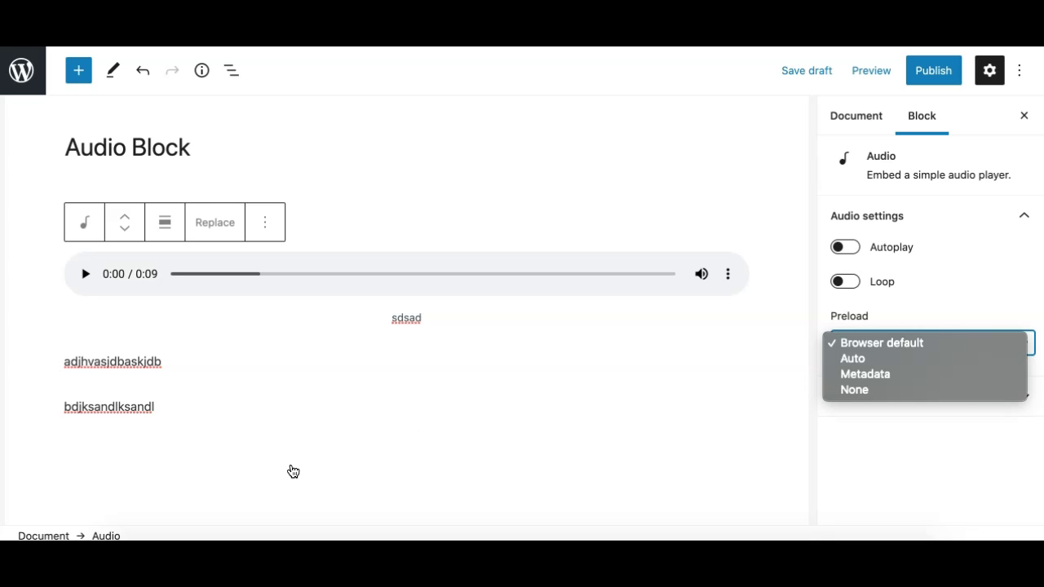
{"action": "left_click", "coordinate": [87, 275]}
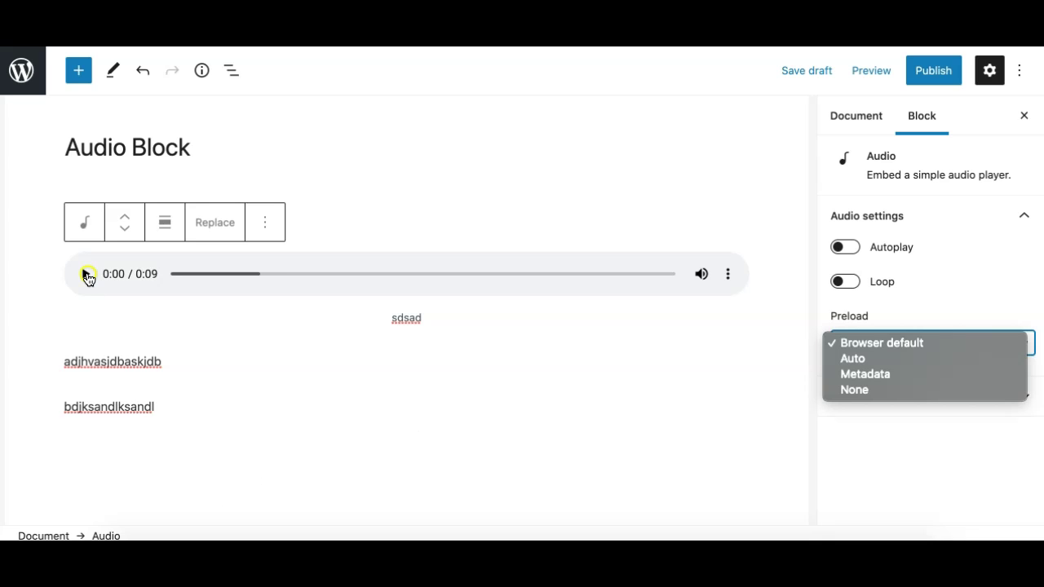
Move the audio block below the adjhvasjdbaskjdb paragraph to the end of the post, then reselect it.
{"action": "left_click", "coordinate": [124, 229]}
{"action": "left_click", "coordinate": [124, 231]}
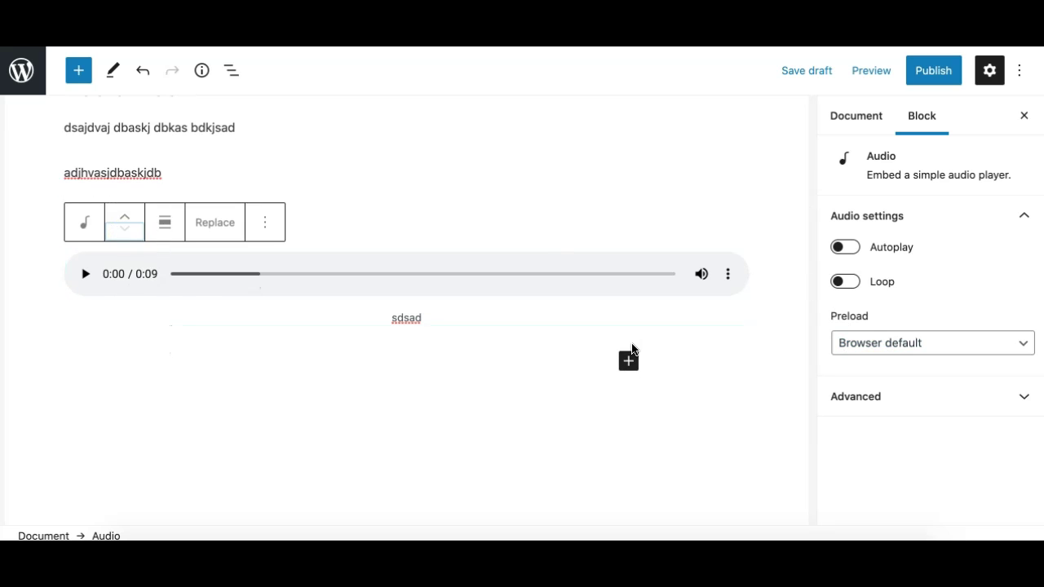
{"action": "left_click", "coordinate": [76, 280]}
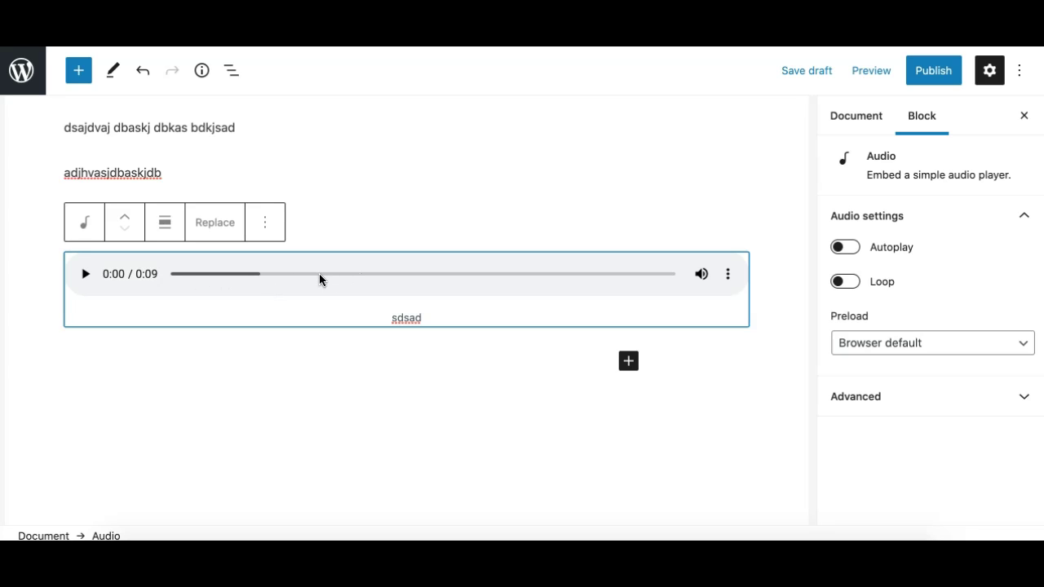
Try Auto as the audio player's preload, then change it to None.
{"action": "left_click", "coordinate": [903, 342]}
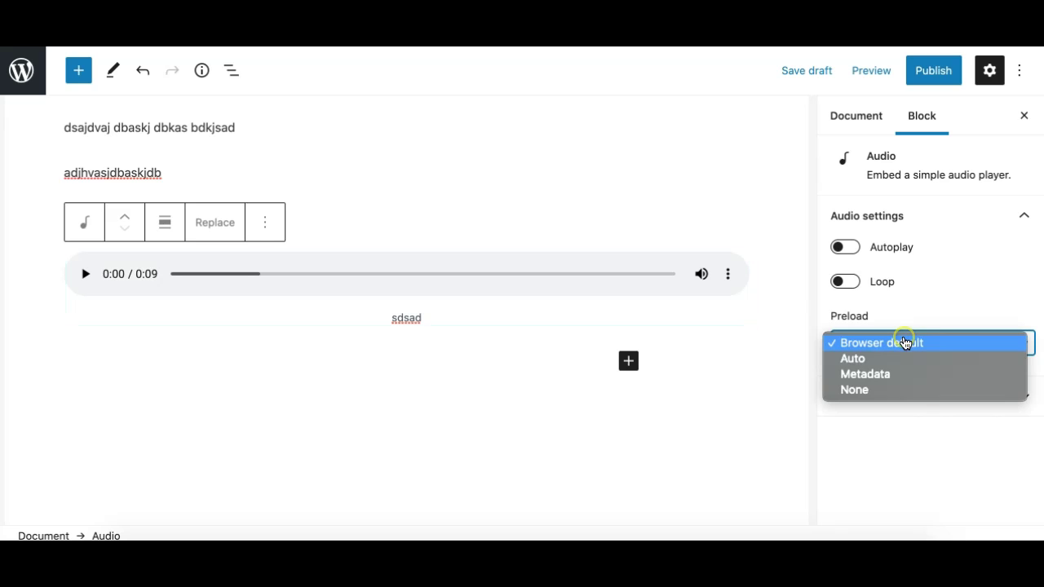
{"action": "left_click", "coordinate": [870, 360]}
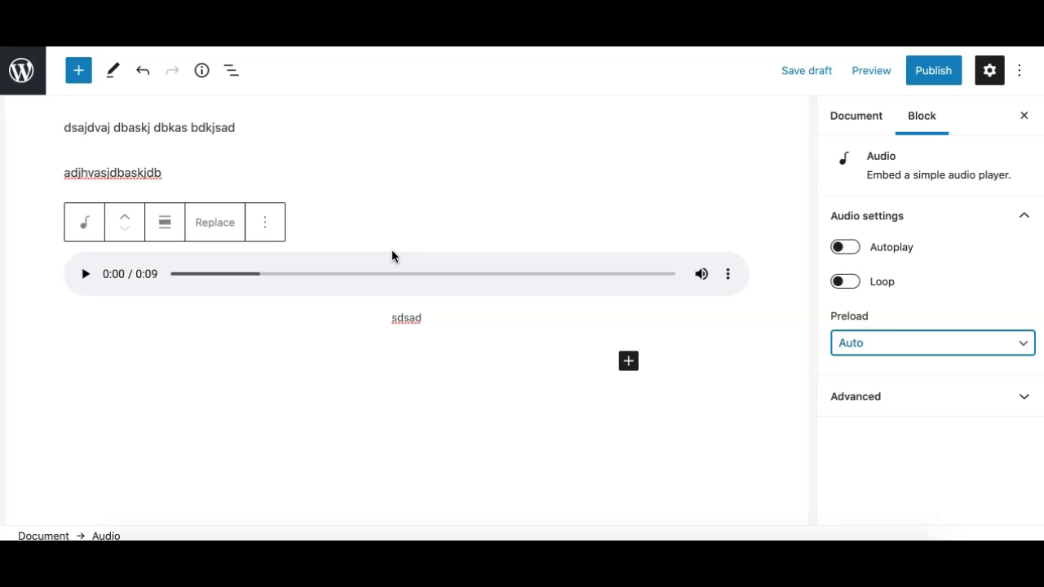
{"action": "left_click", "coordinate": [896, 341]}
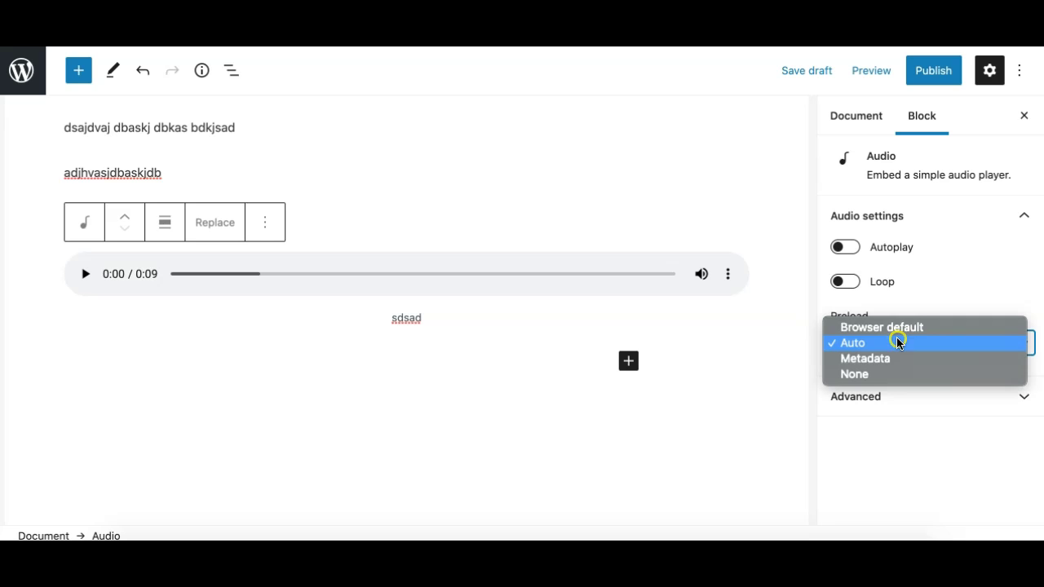
{"action": "left_click", "coordinate": [852, 372]}
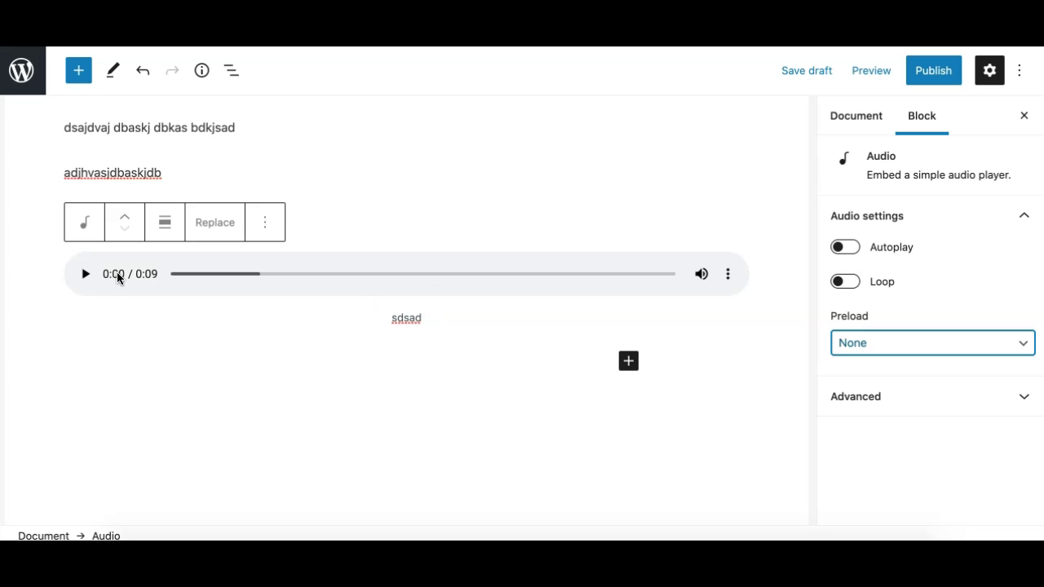
Switch preload to Metadata, then Auto, and finally leave it at Browser default.
{"action": "left_click", "coordinate": [907, 351]}
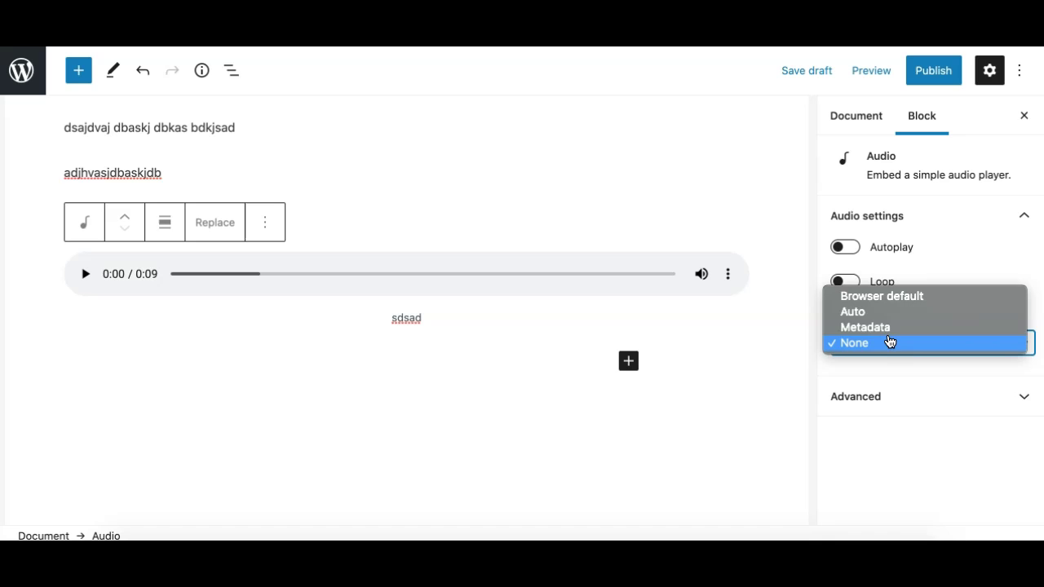
{"action": "left_click", "coordinate": [881, 329]}
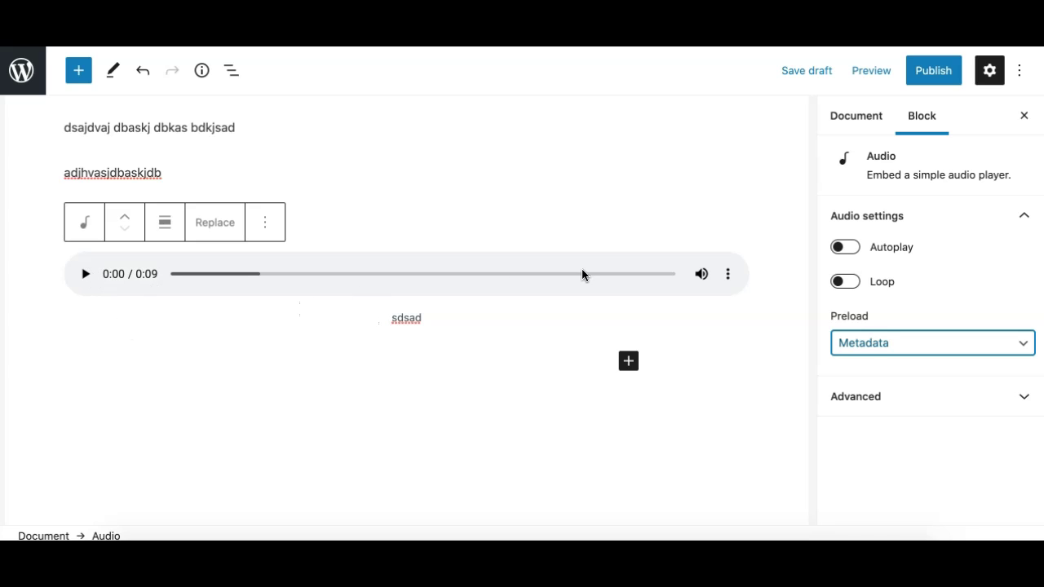
{"action": "left_click", "coordinate": [874, 349]}
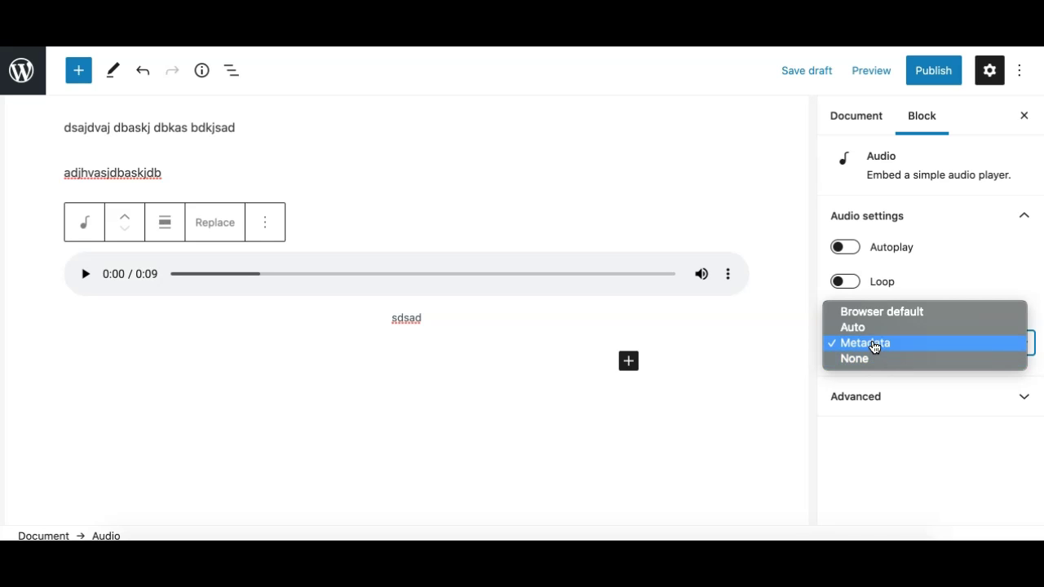
{"action": "left_click", "coordinate": [863, 327]}
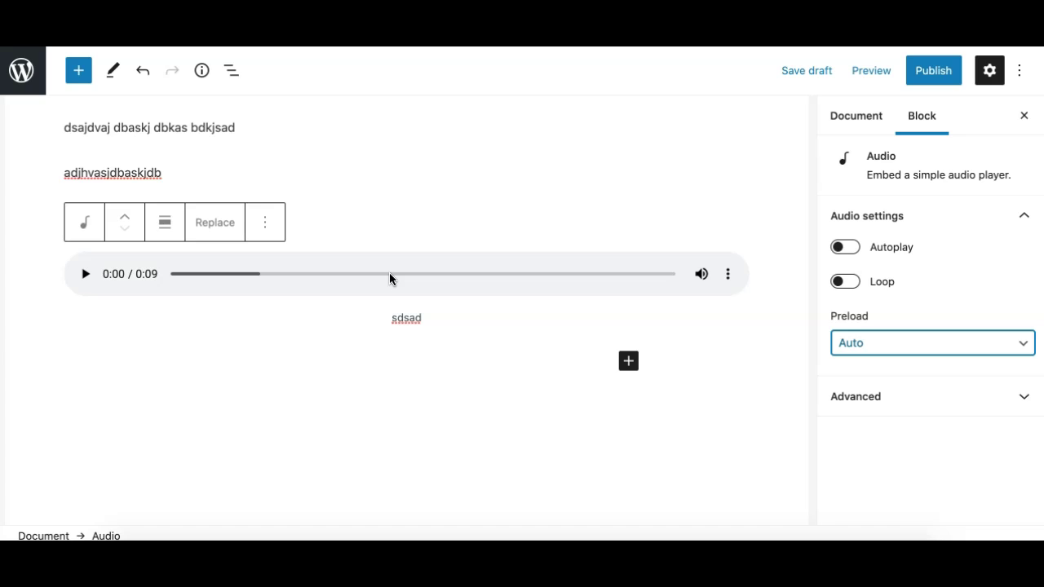
{"action": "mouse_move", "coordinate": [407, 147]}
{"action": "left_click", "coordinate": [910, 341]}
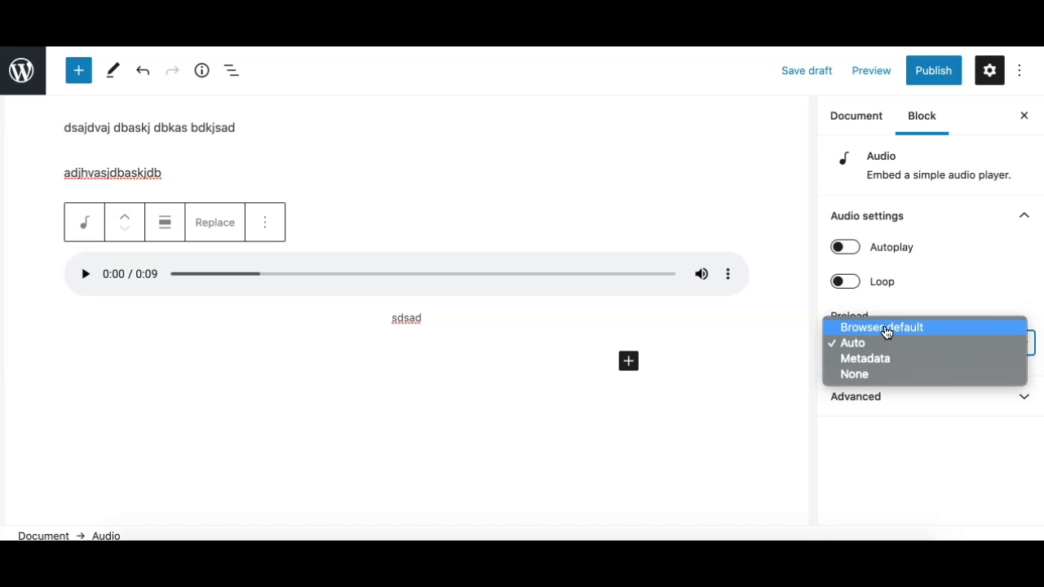
{"action": "left_click", "coordinate": [880, 331]}
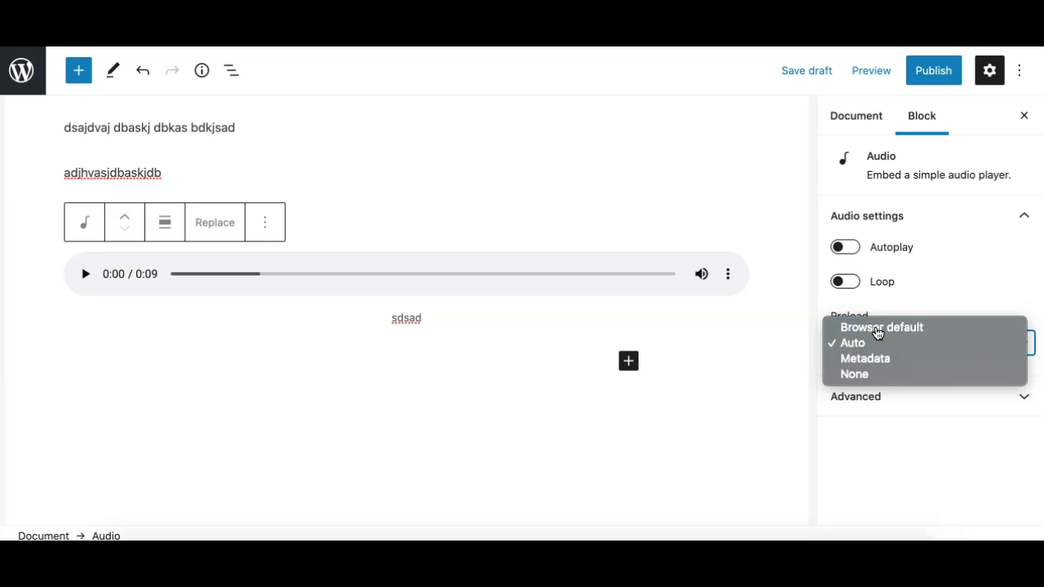
{"action": "left_click", "coordinate": [886, 353]}
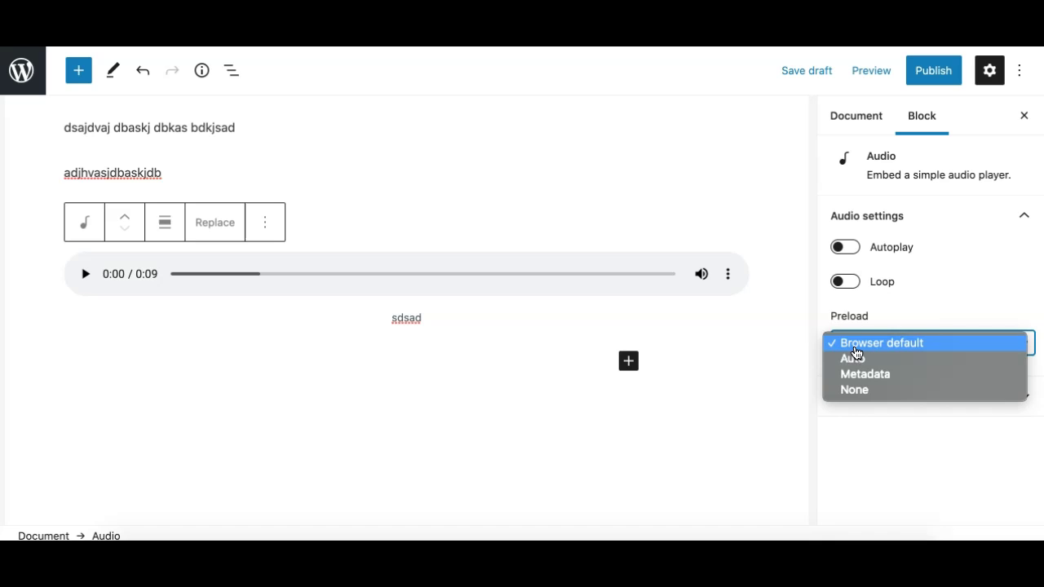
{"action": "left_click", "coordinate": [862, 343]}
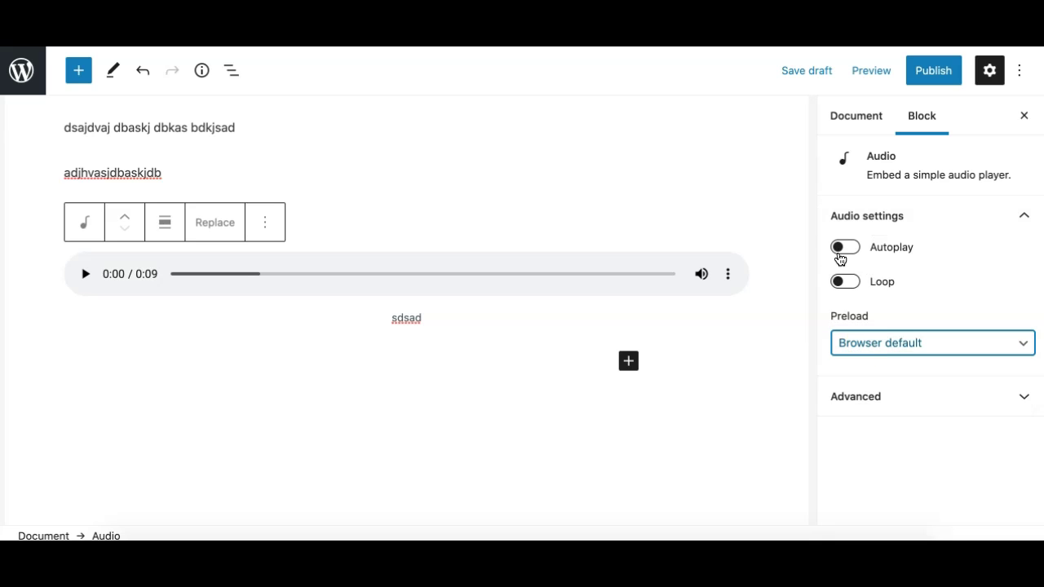
Collapse the Audio settings panel in the sidebar and reselect the audio block.
{"action": "left_click", "coordinate": [927, 223]}
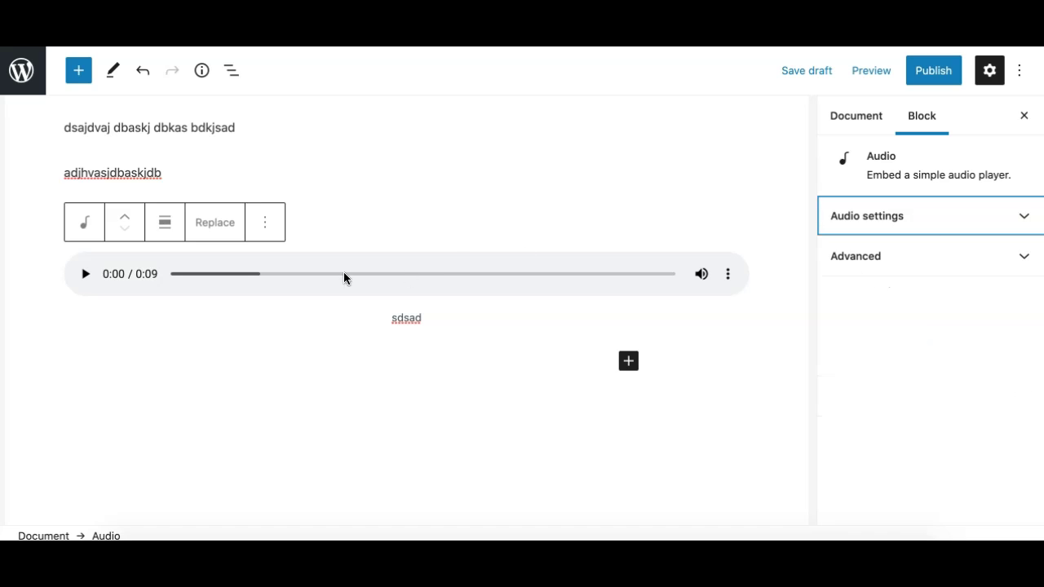
{"action": "left_click", "coordinate": [221, 288]}
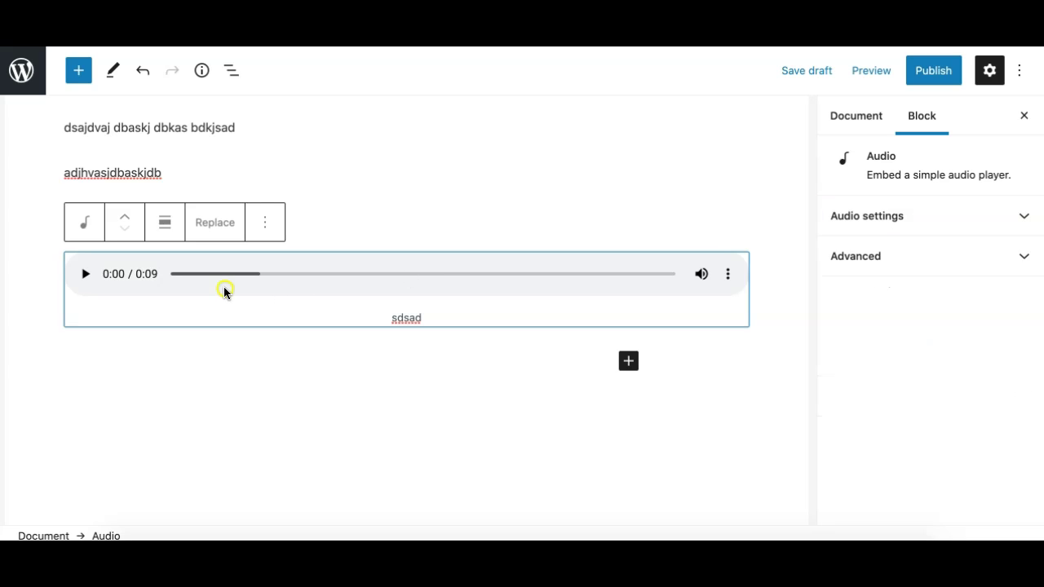